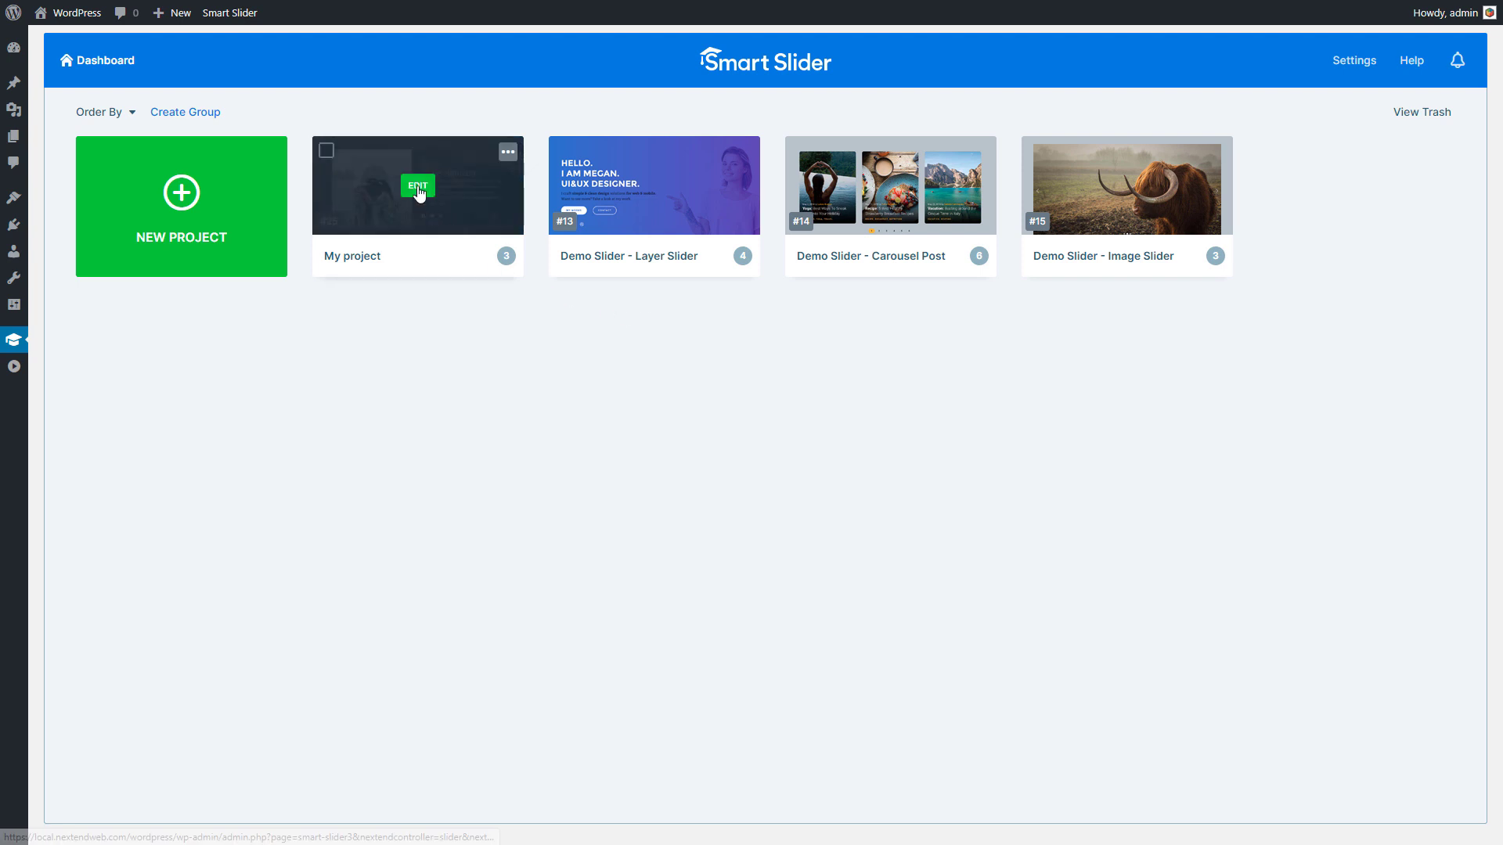
Step: Open My project for editing, preview its three-slide slider, then show the project actions list
click(420, 188)
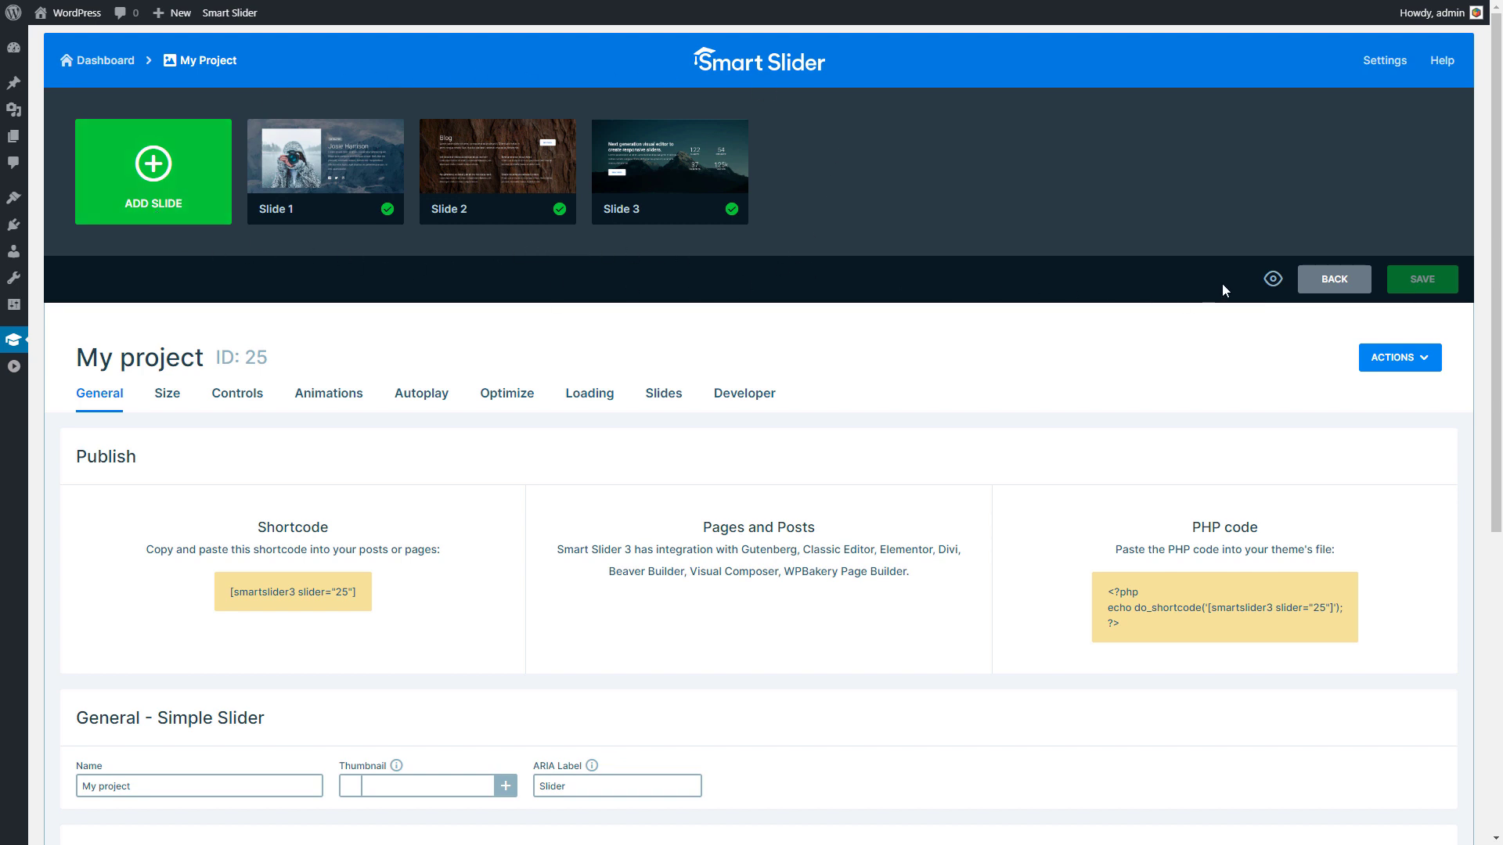
click(1272, 281)
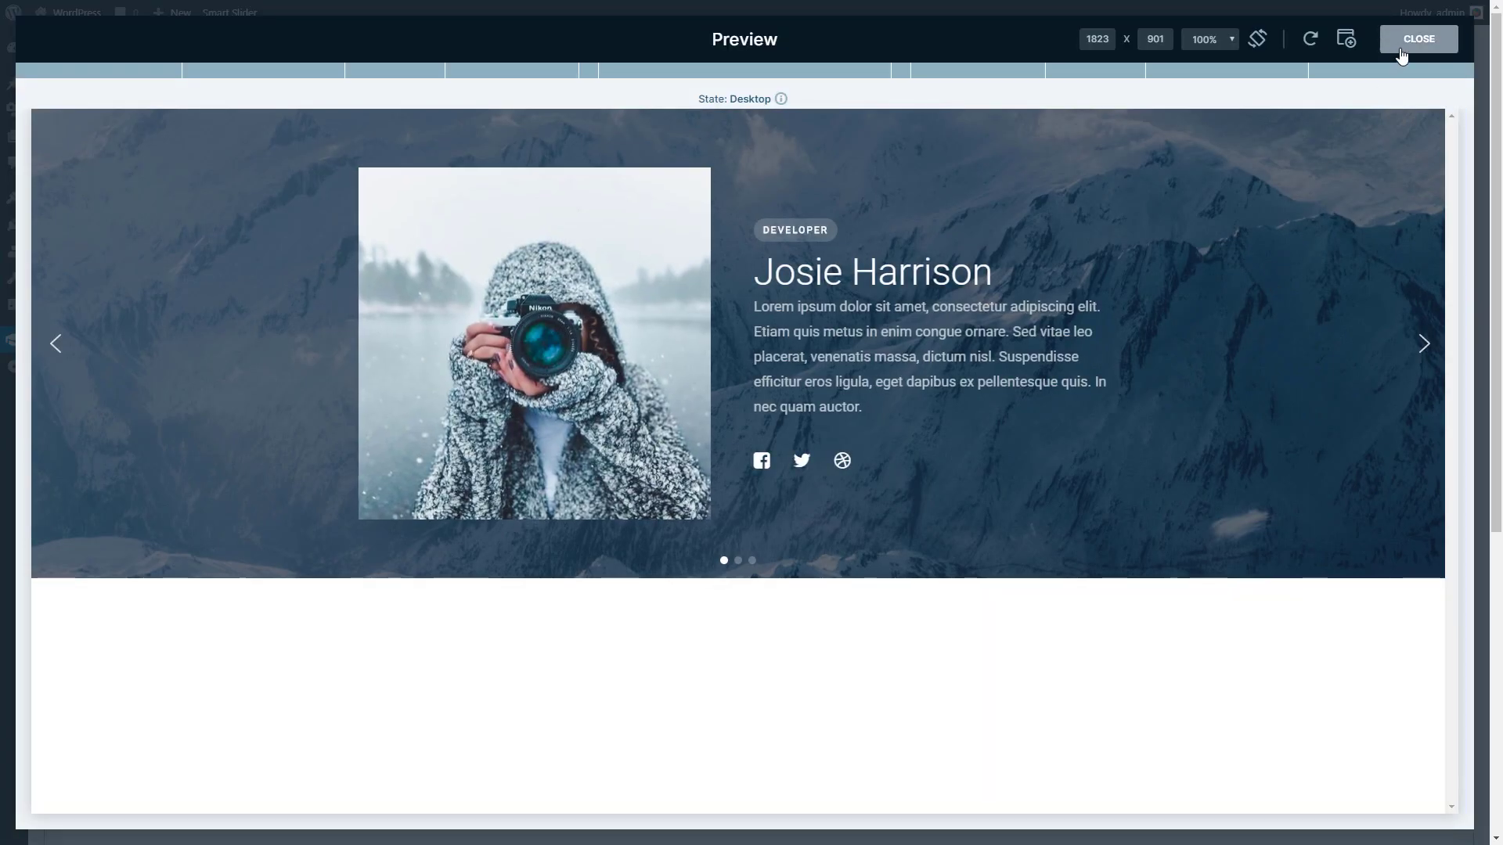
click(1404, 44)
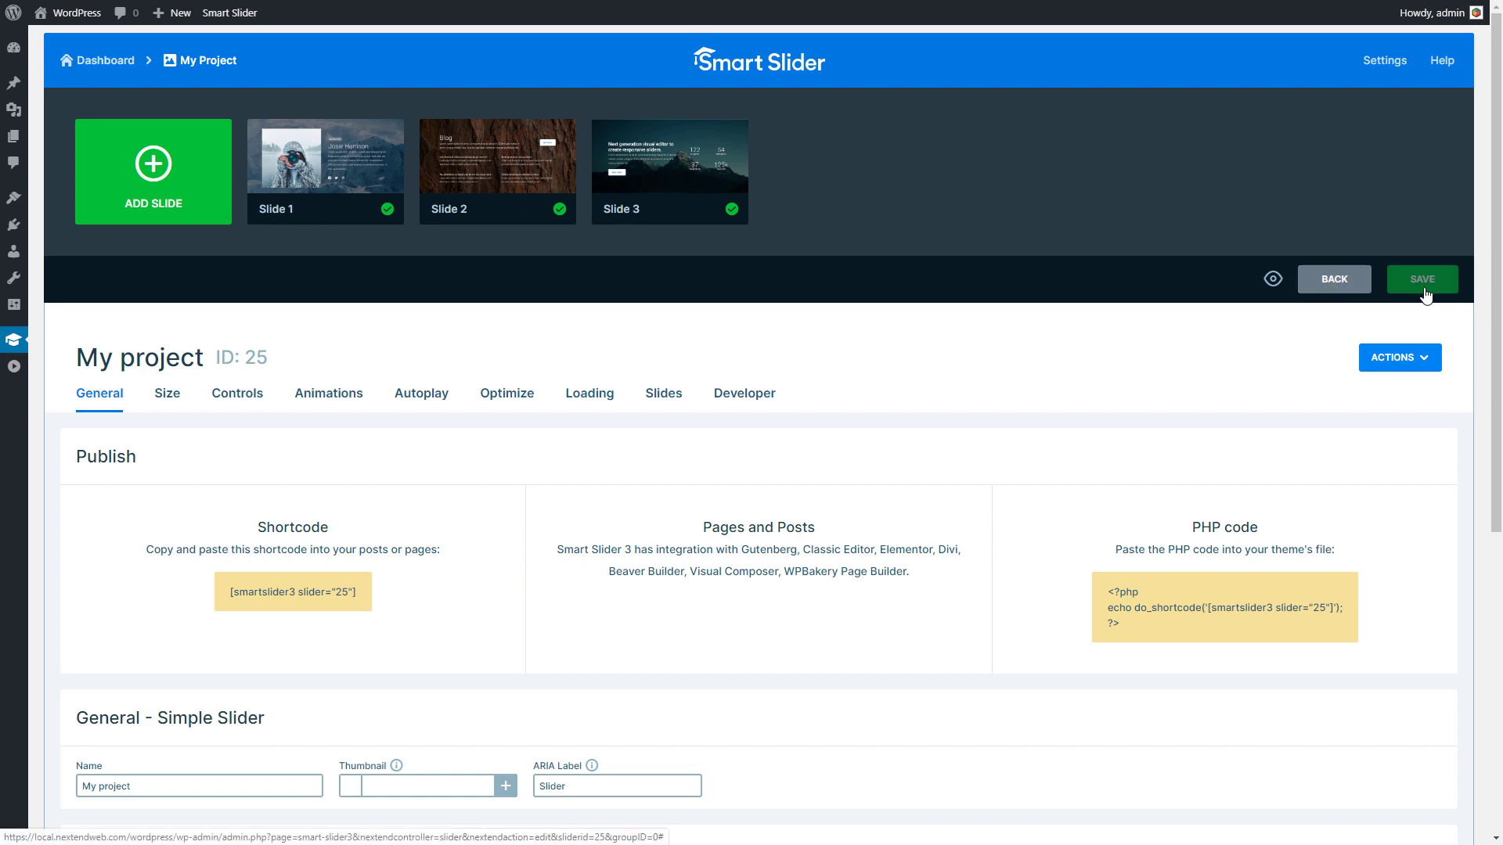
click(1422, 360)
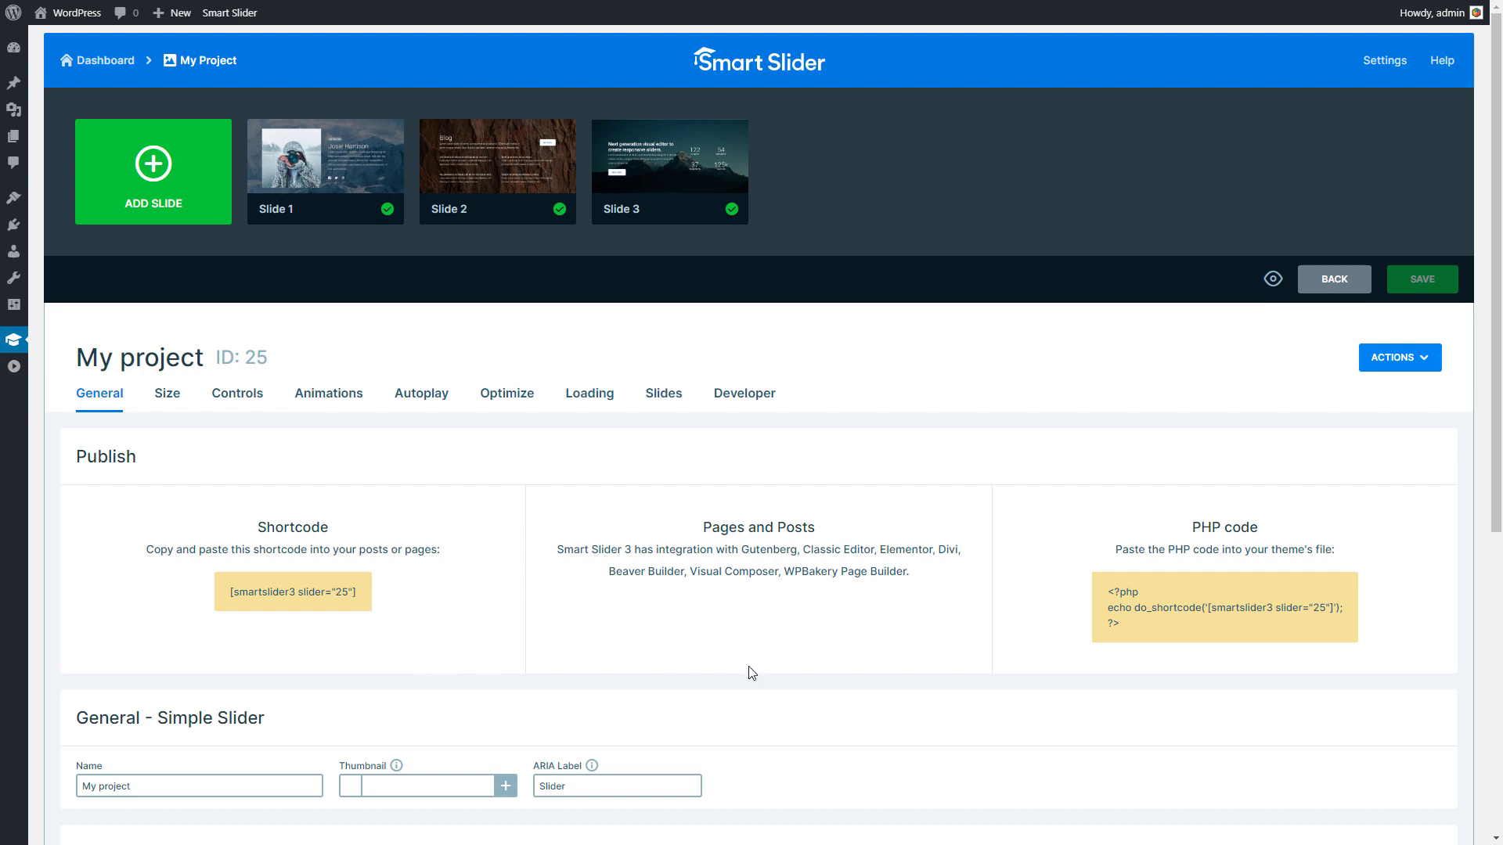
scroll(752, 673, down, 3)
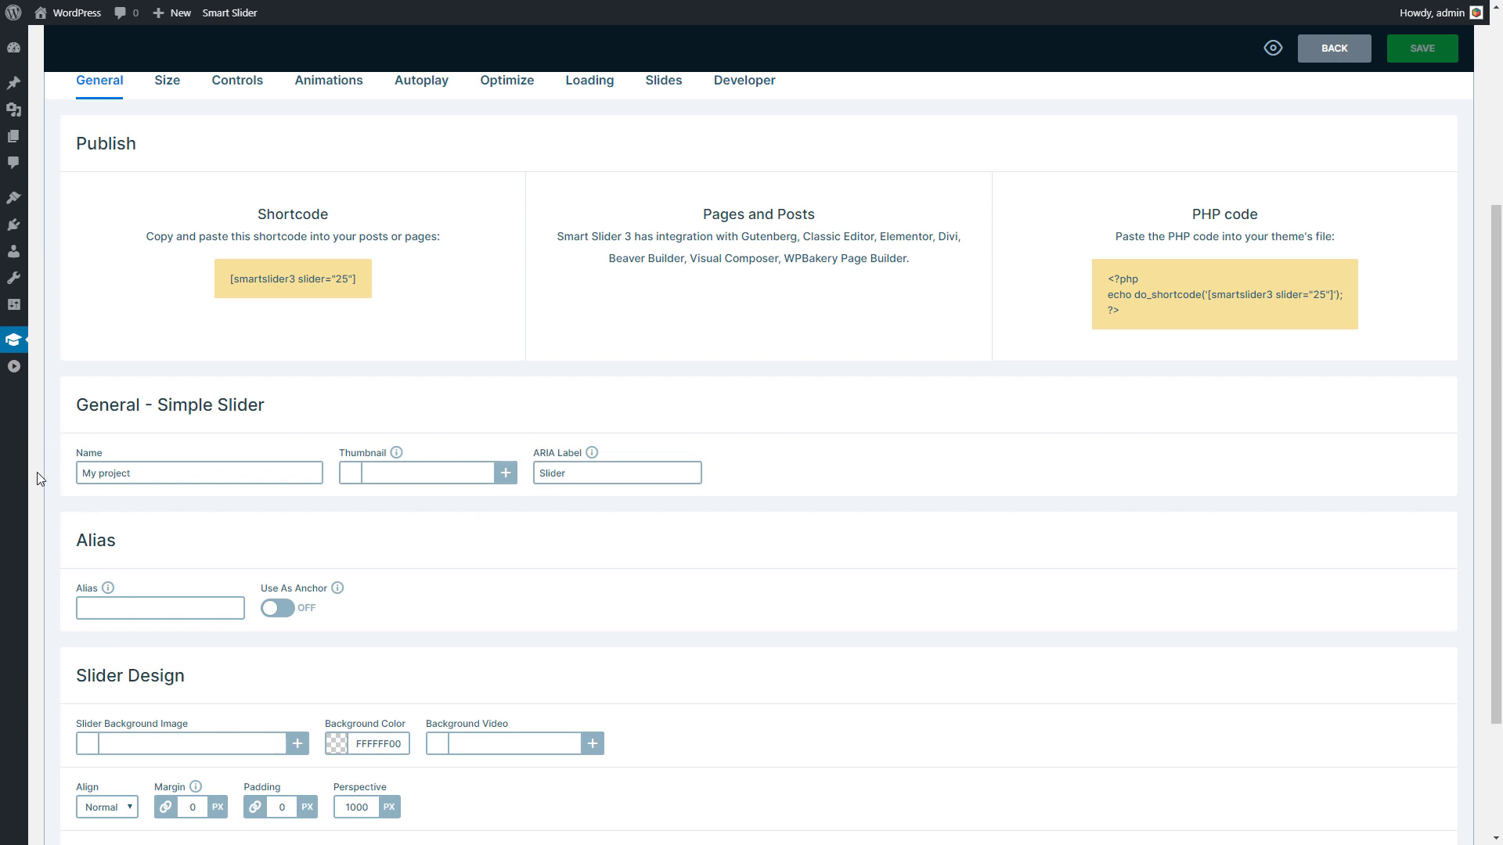
scroll(231, 497, down, 2)
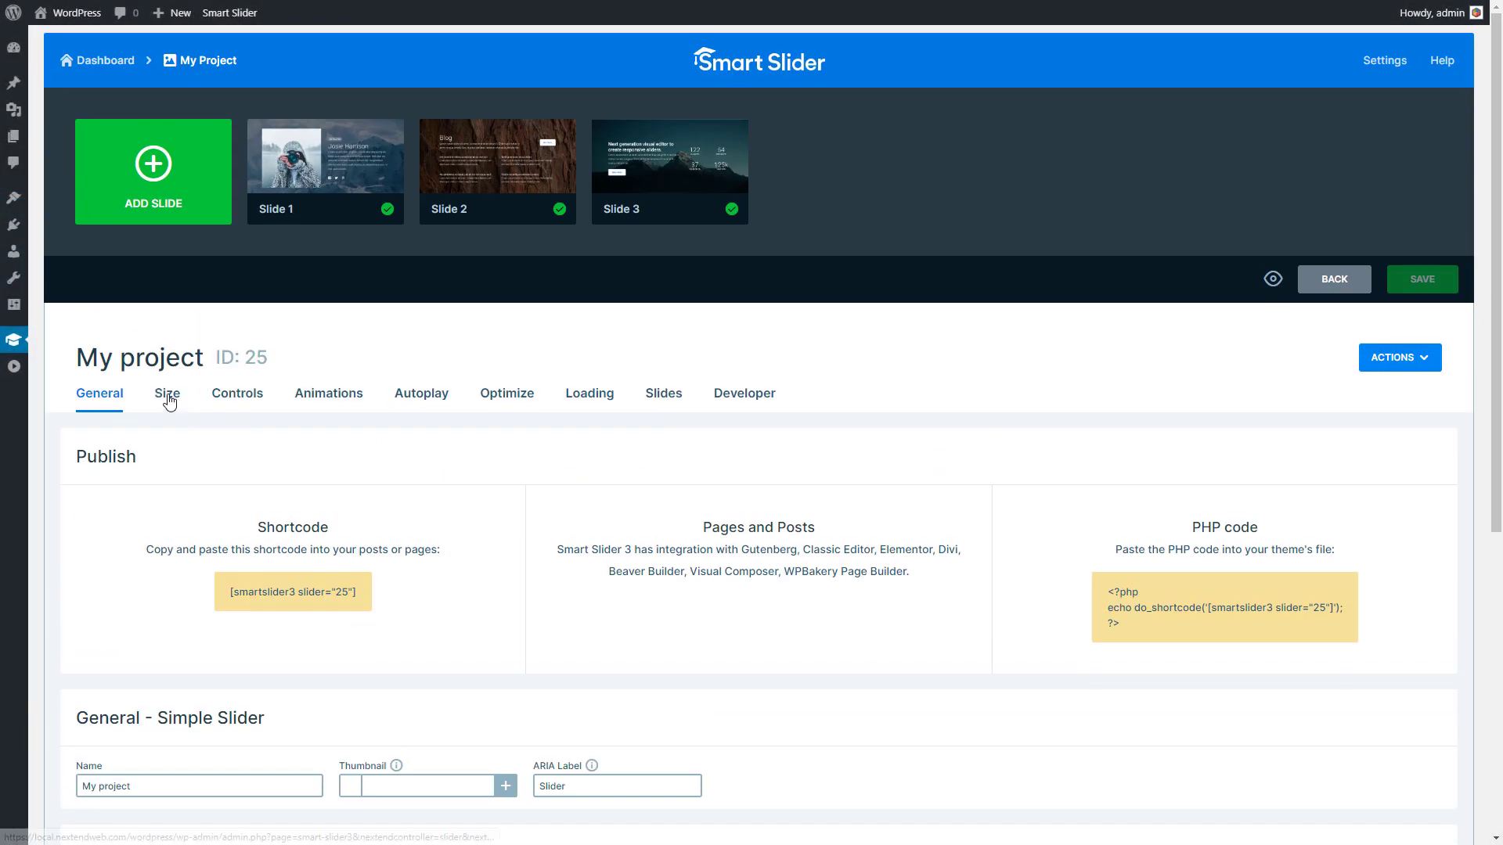
Step: Review the 1200×600 px Size settings, toggling Custom Size on and back off
click(168, 397)
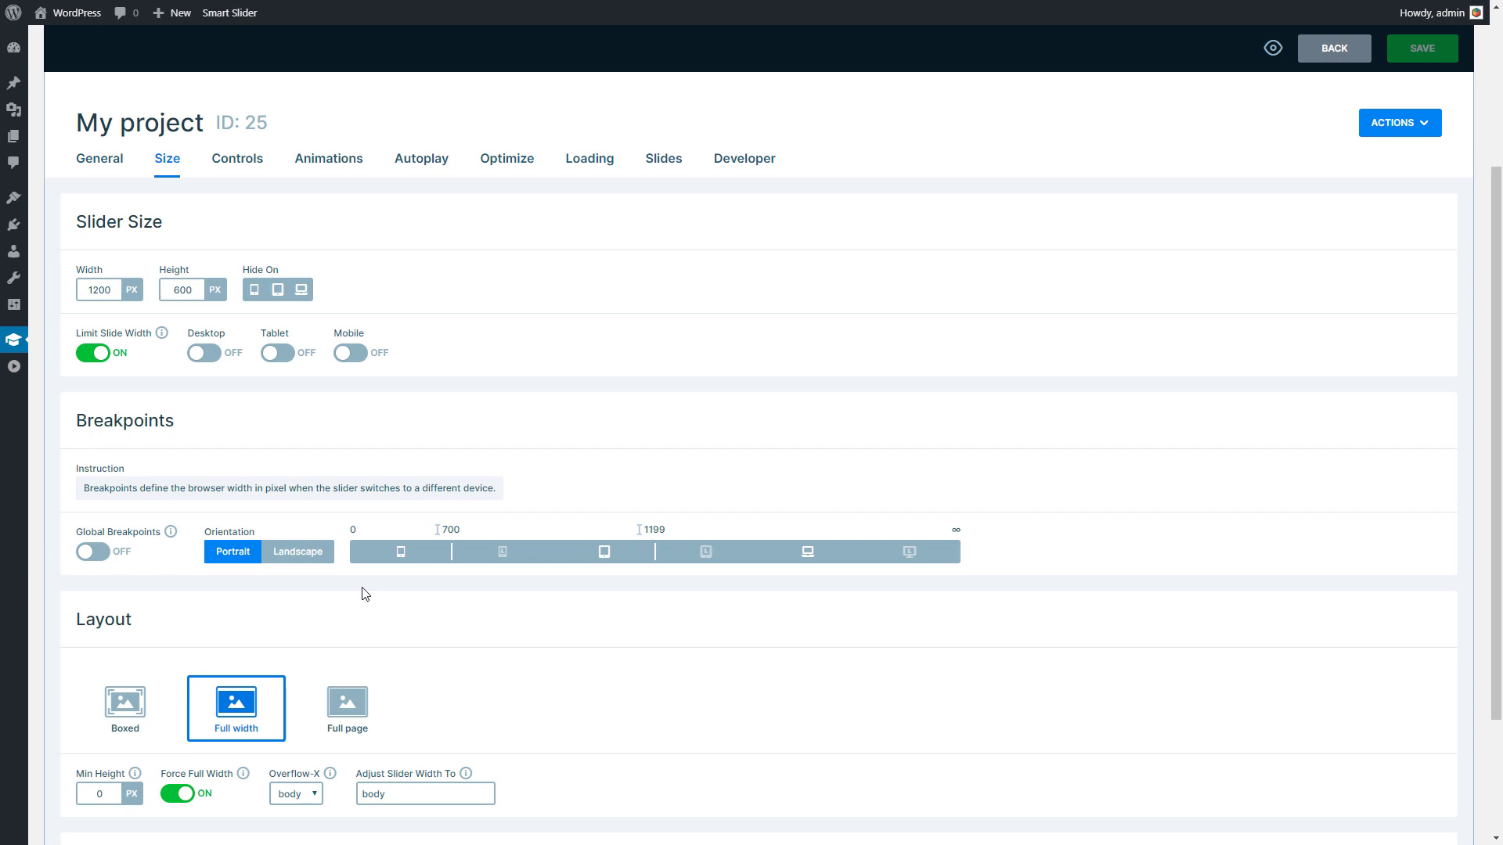
scroll(363, 593, down, 2)
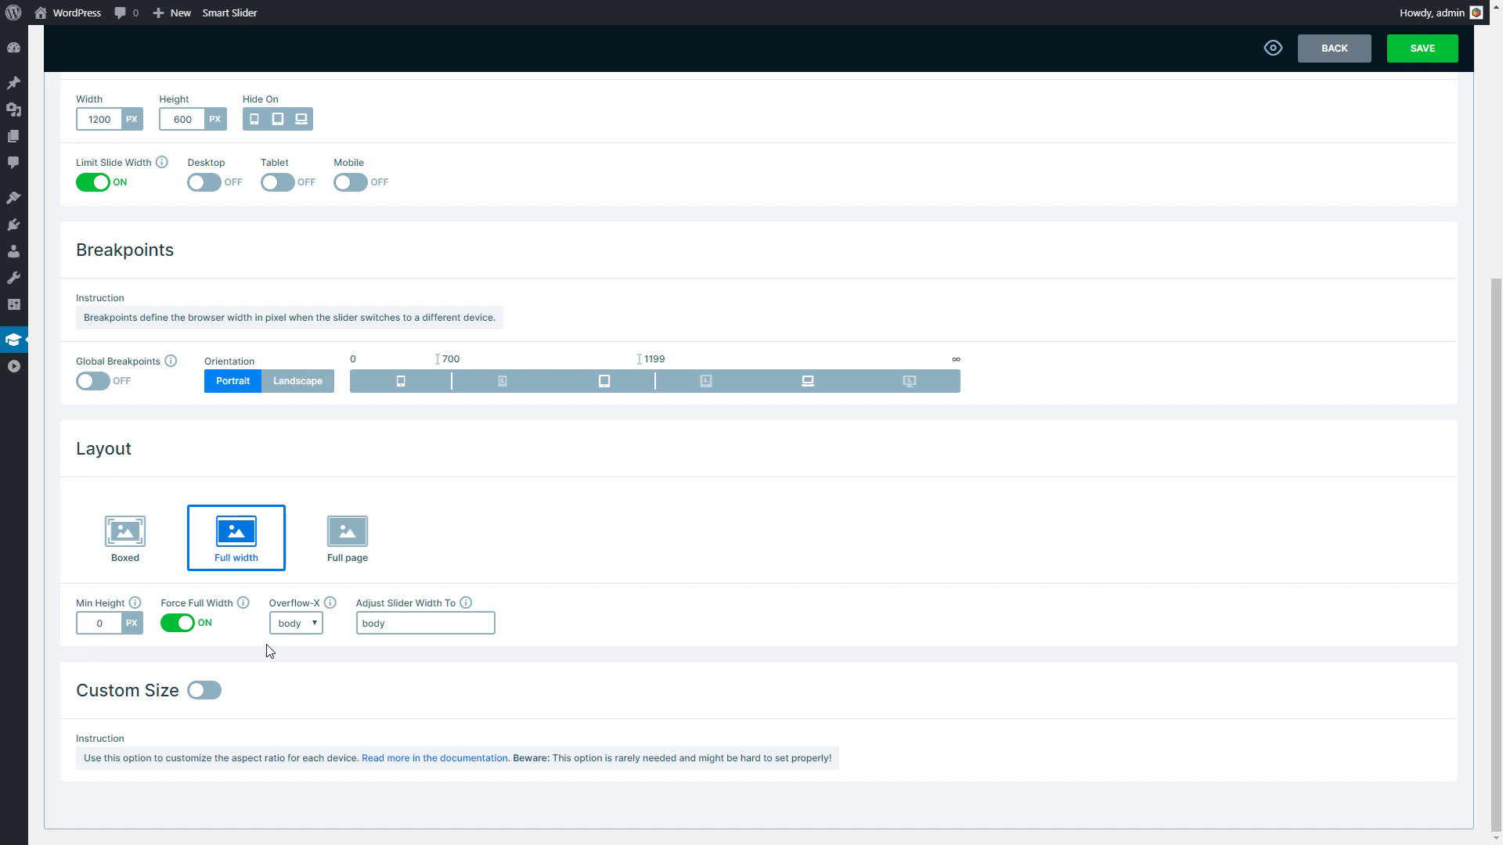
click(203, 691)
scroll(203, 690, down, 1)
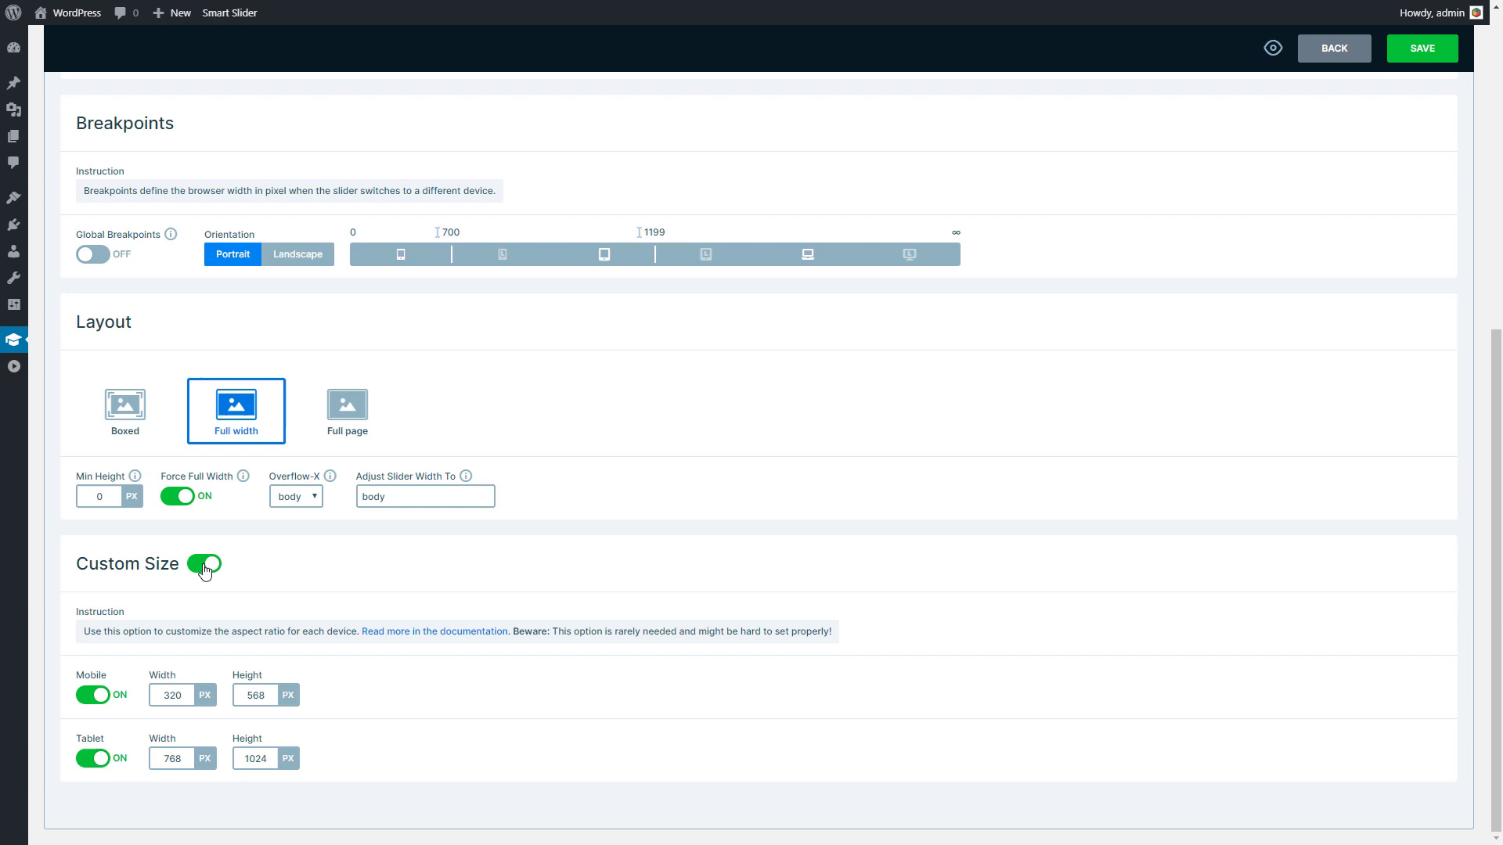
click(203, 566)
scroll(202, 567, up, 4)
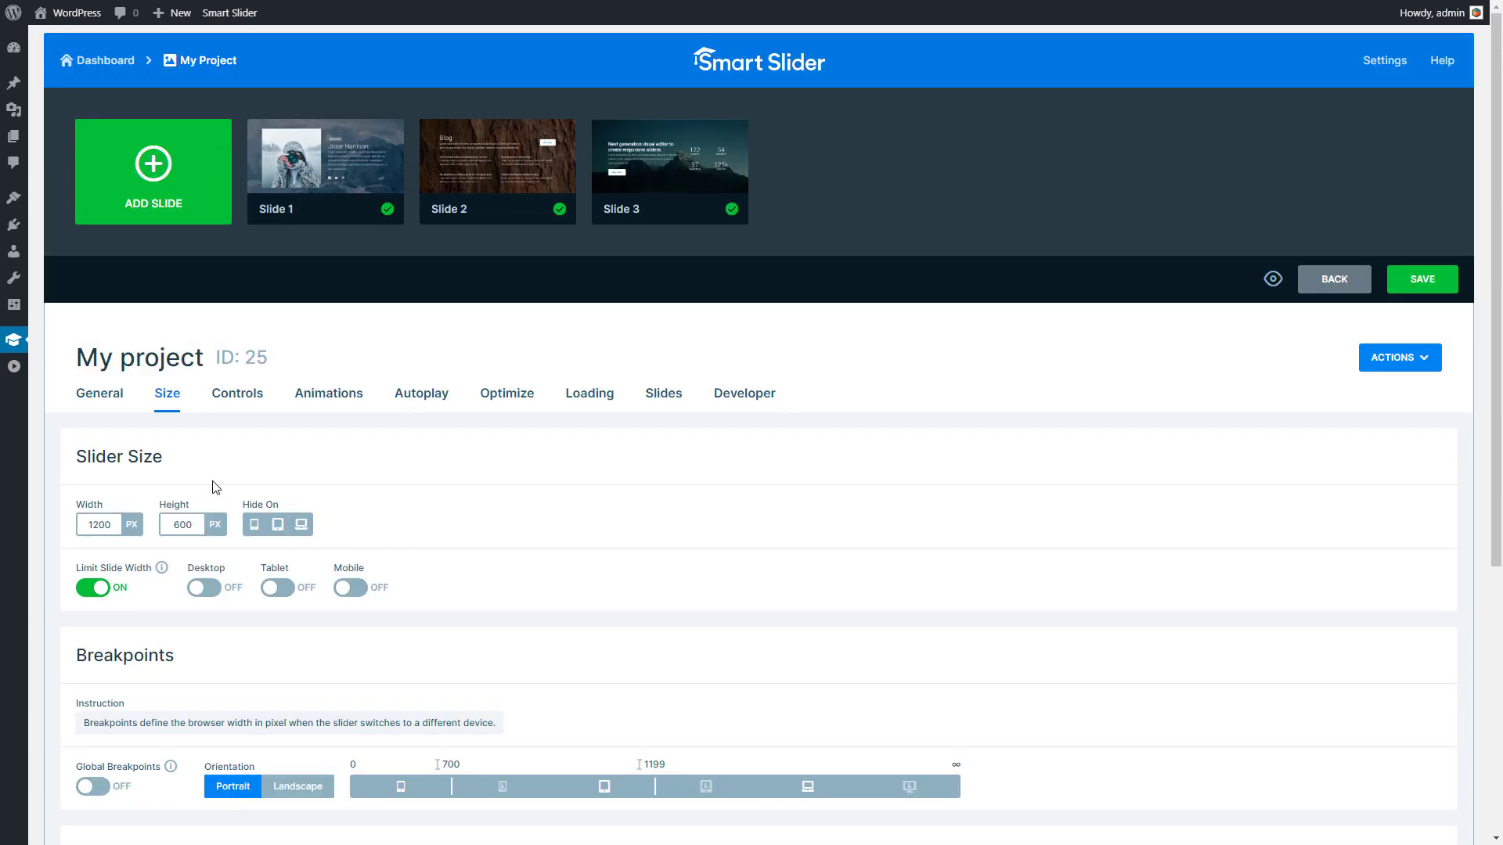
Step: In Controls, click through the demo slides, including Golden Gate Bridge, then enable Bullet navigation
click(241, 401)
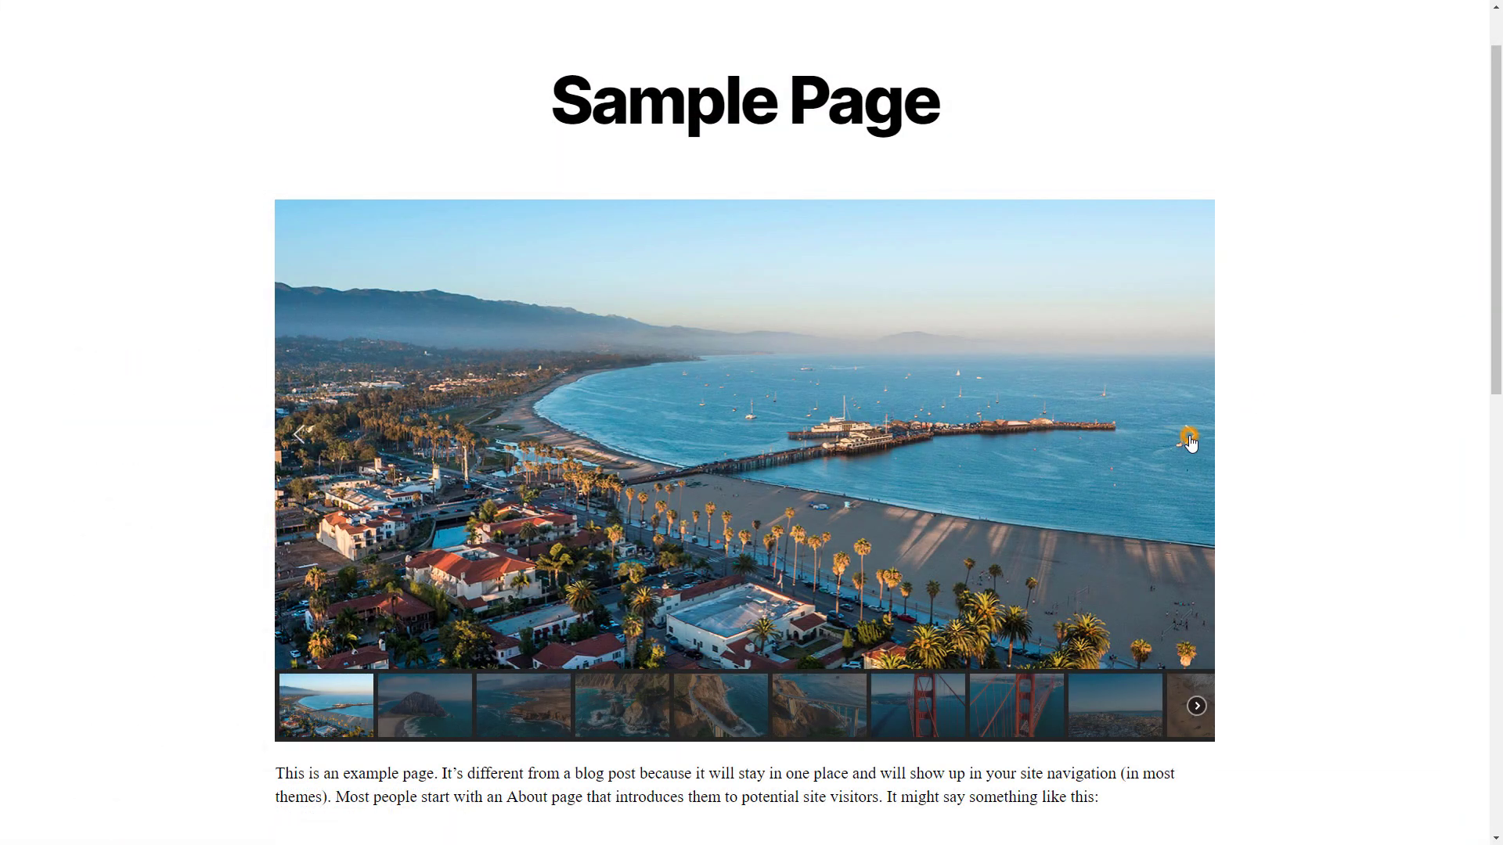
click(1189, 436)
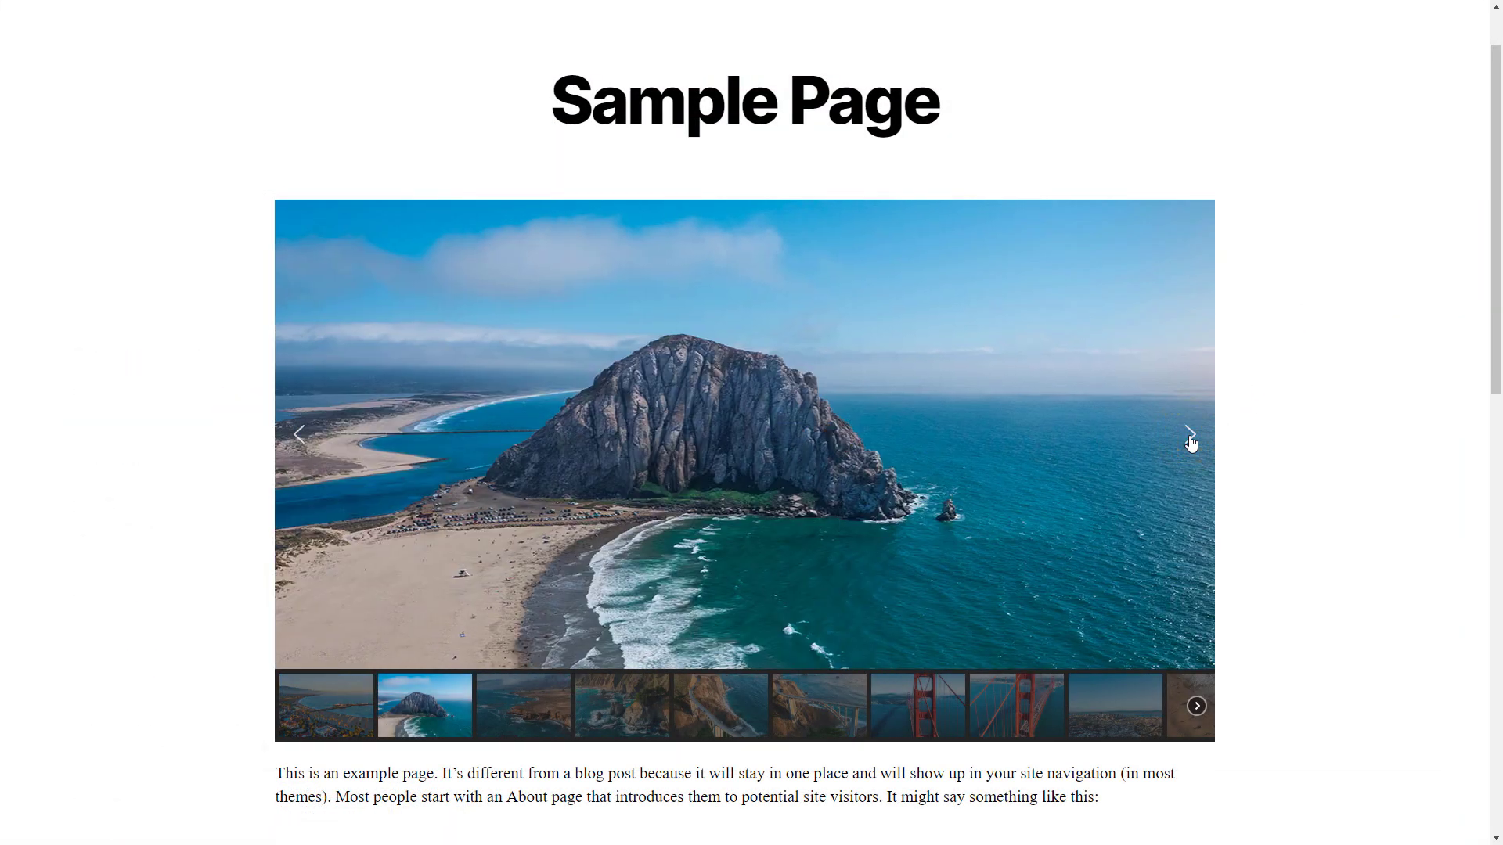
click(918, 705)
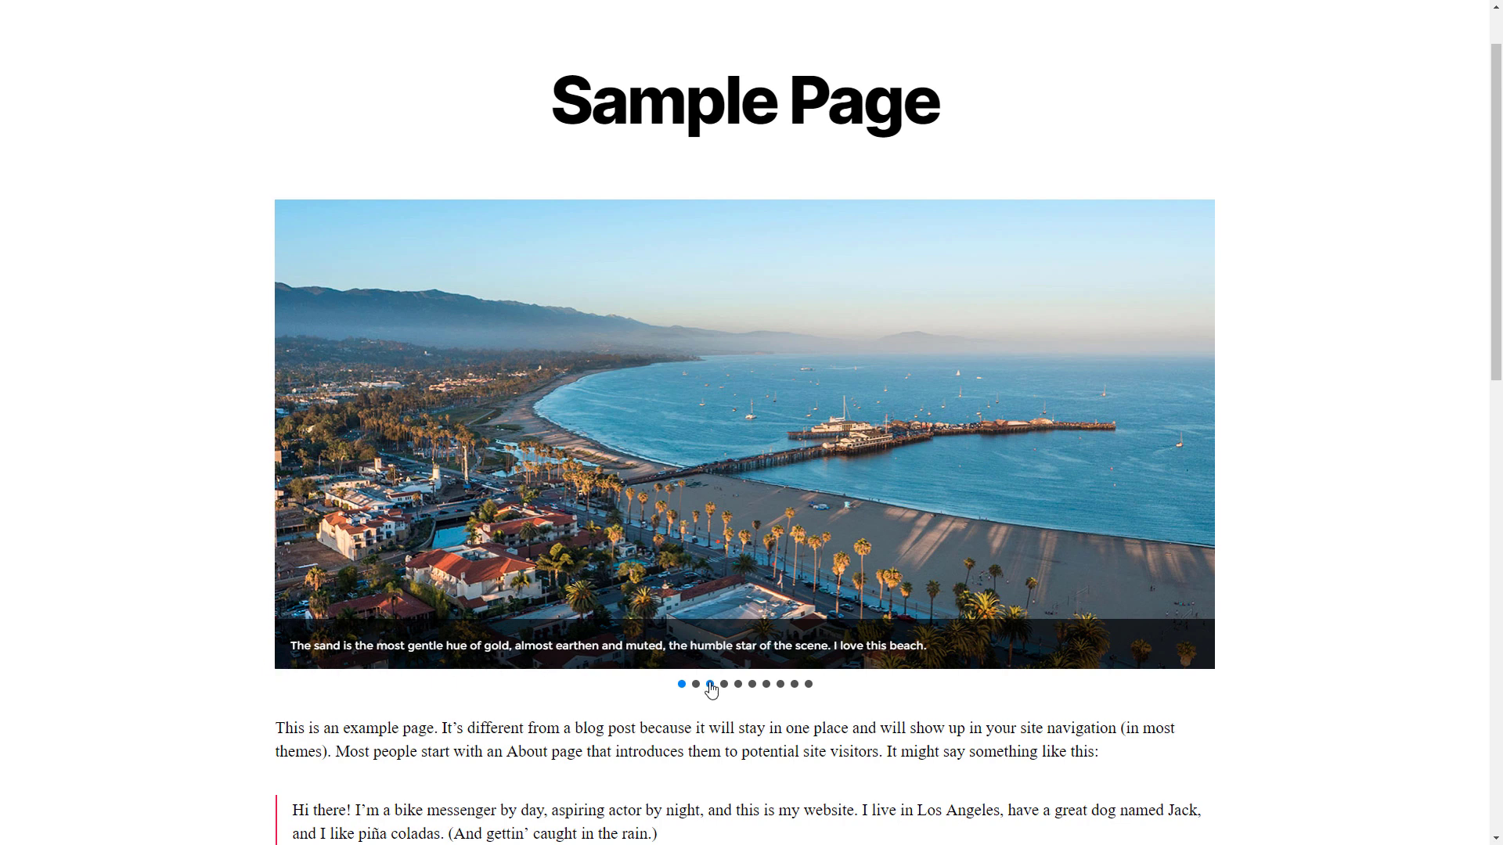
click(710, 685)
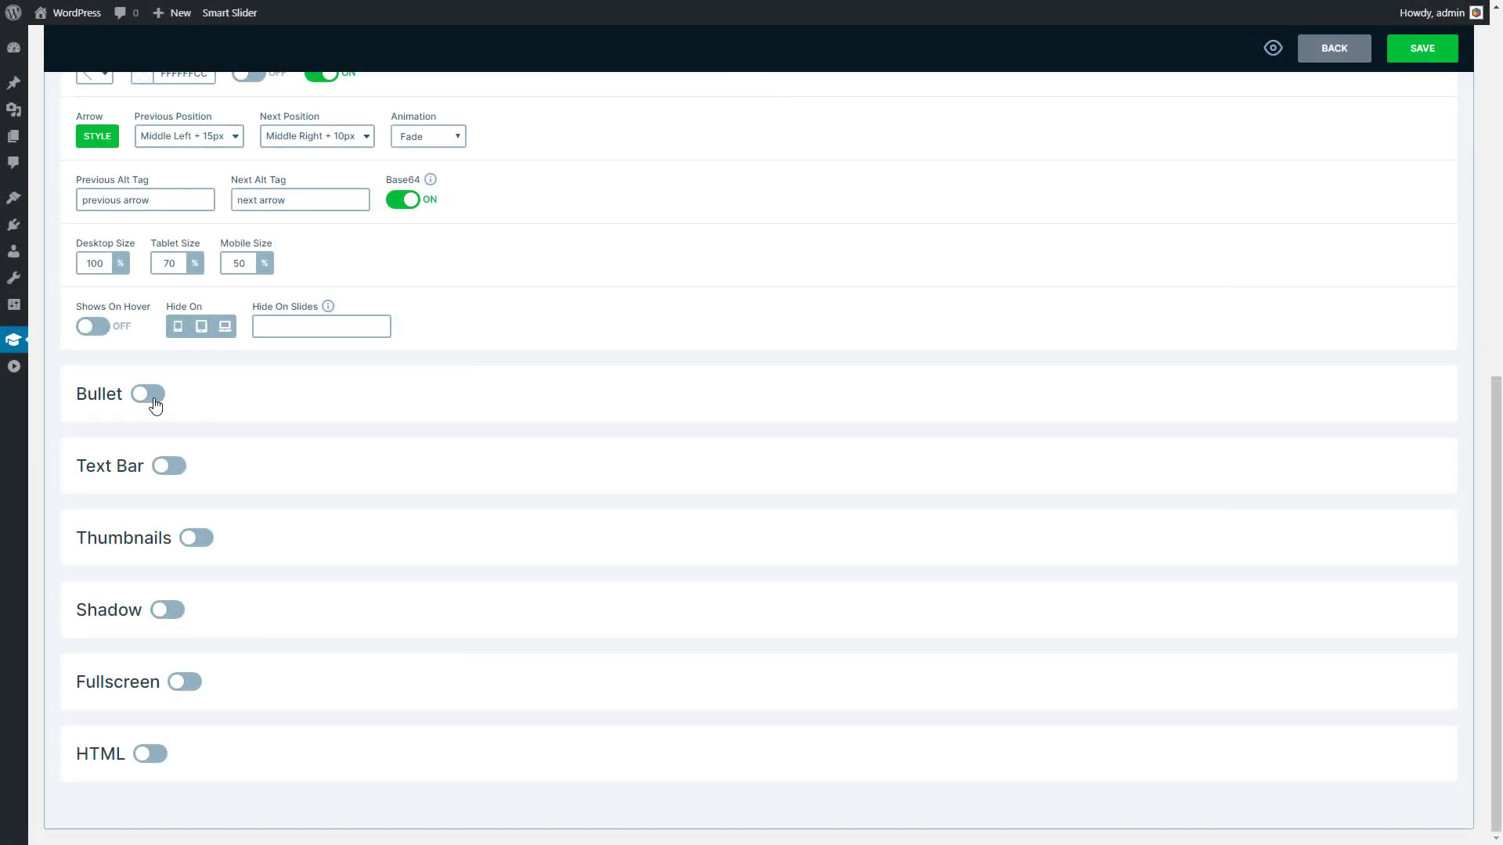
click(149, 395)
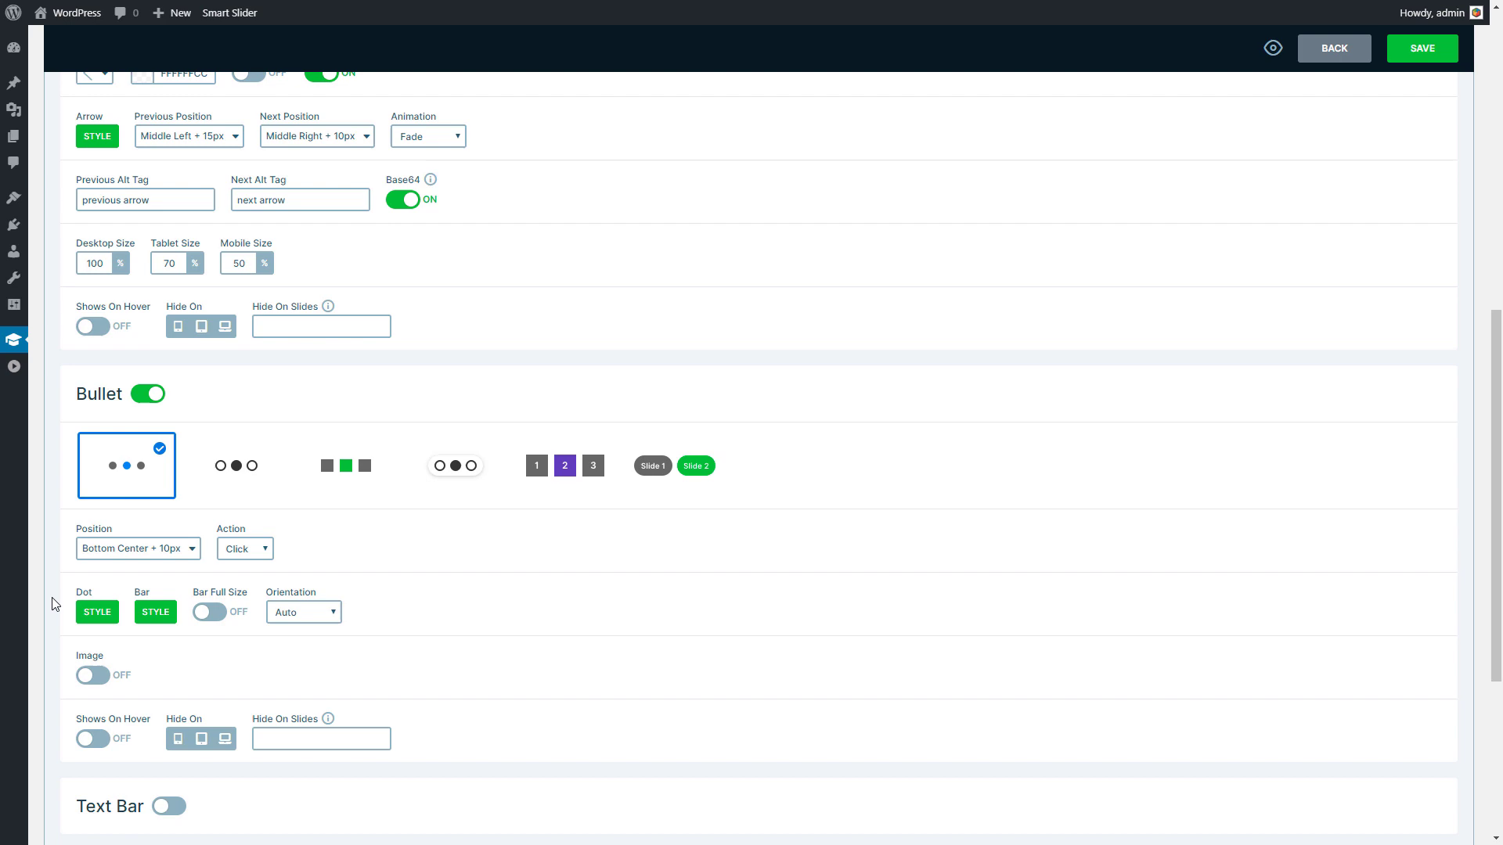
scroll(119, 644, up, 5)
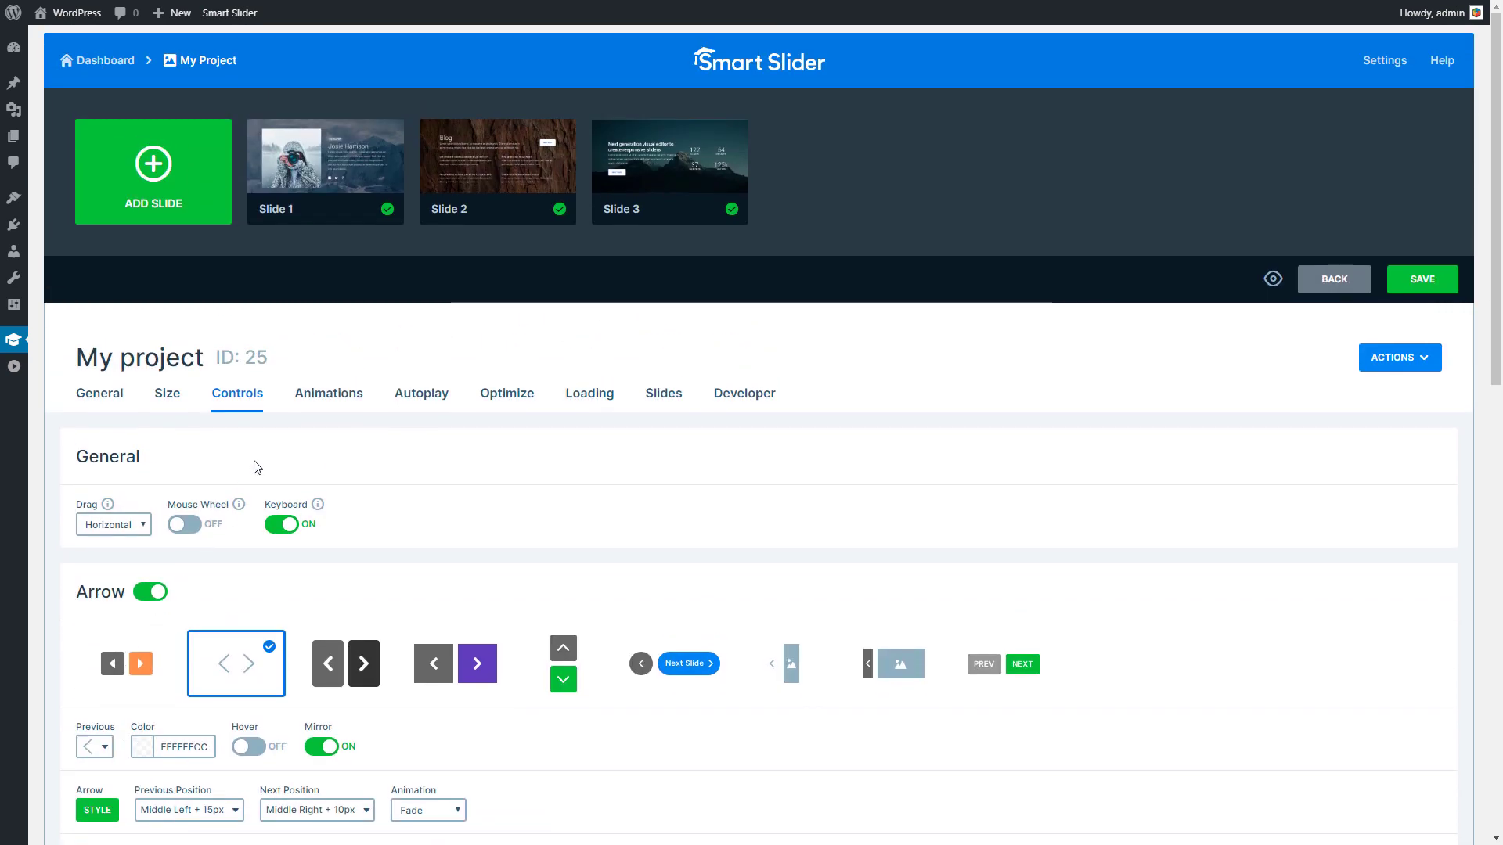
Step: On Animations, step the front-end sliders through their slides to show the 800 ms horizontal transition
click(341, 395)
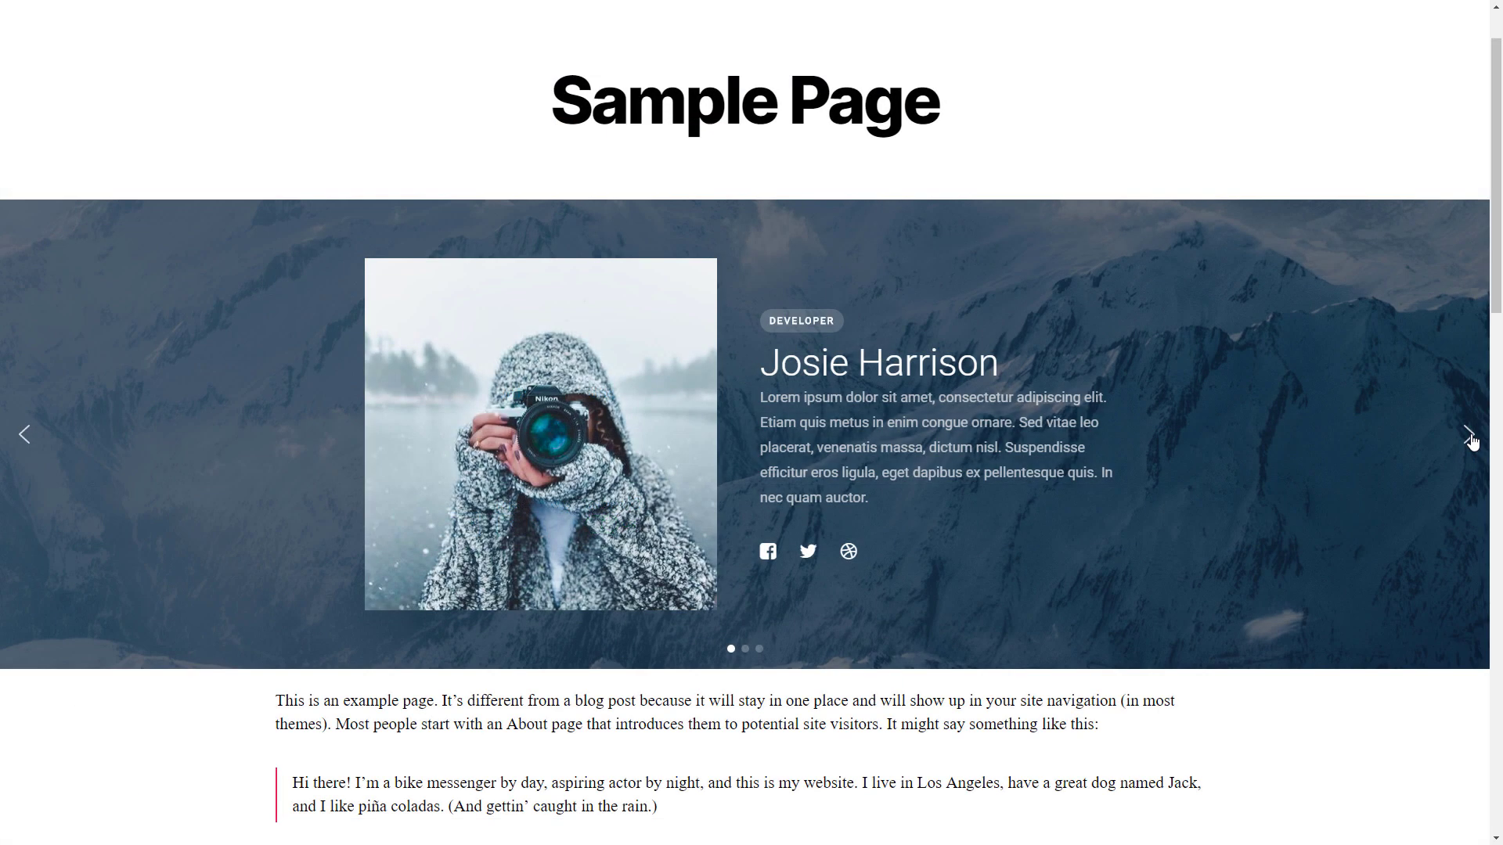
click(1473, 439)
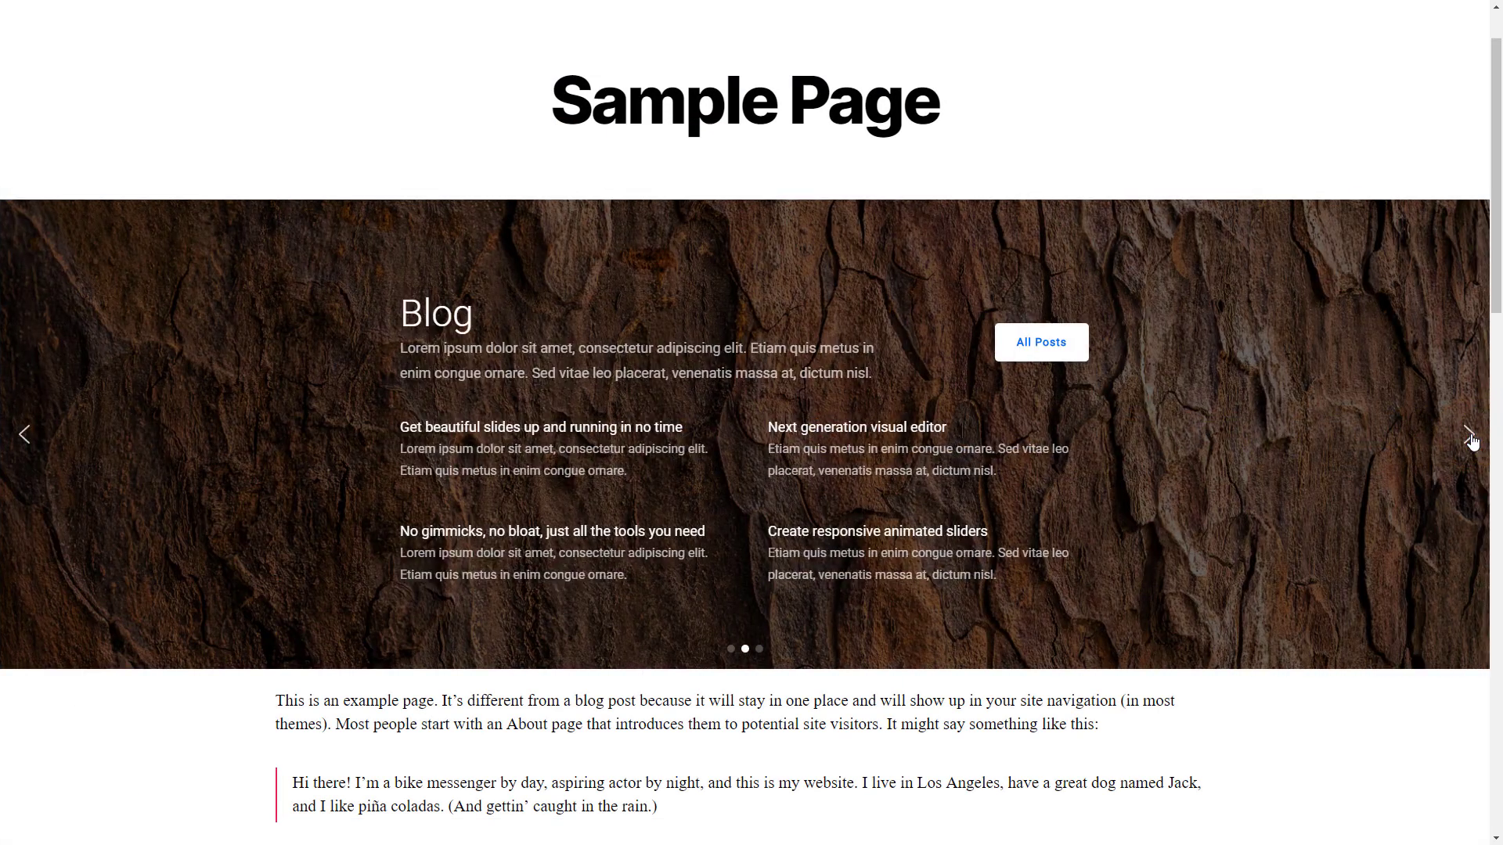
click(1473, 438)
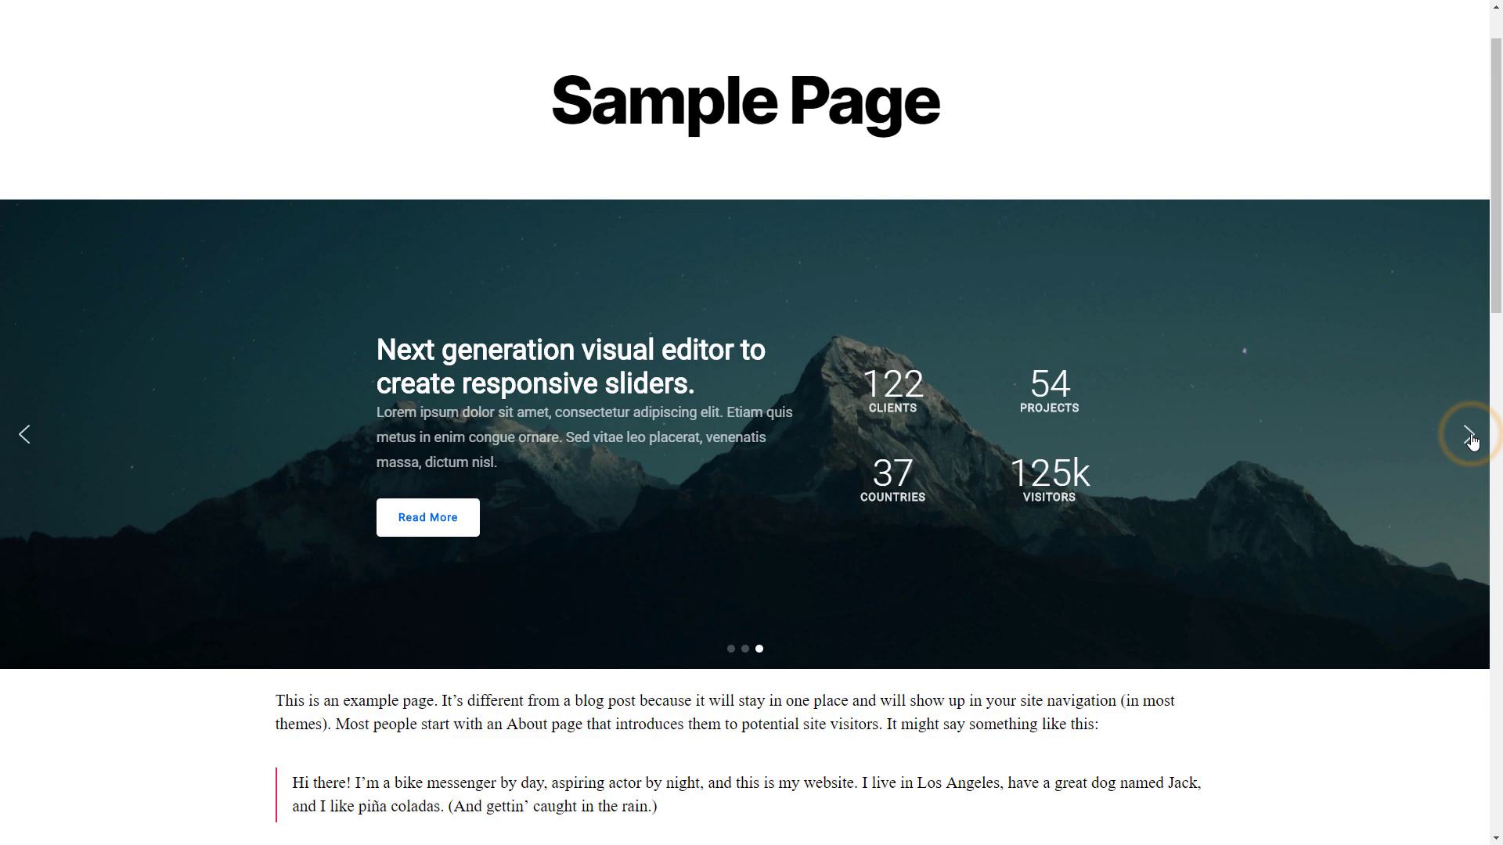
scroll(1473, 440, down, 5)
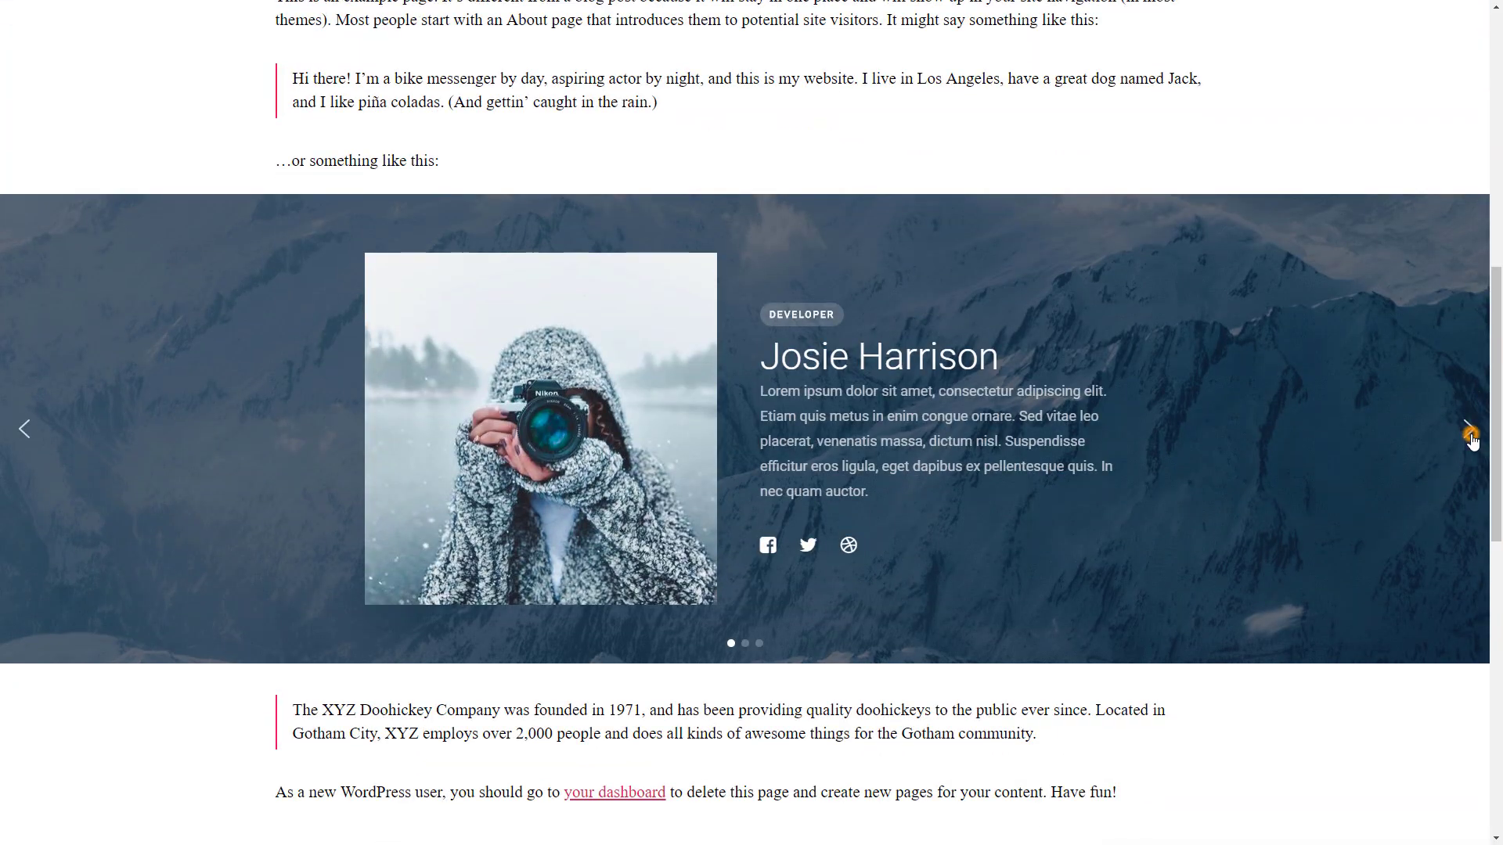
click(1472, 440)
click(1472, 440)
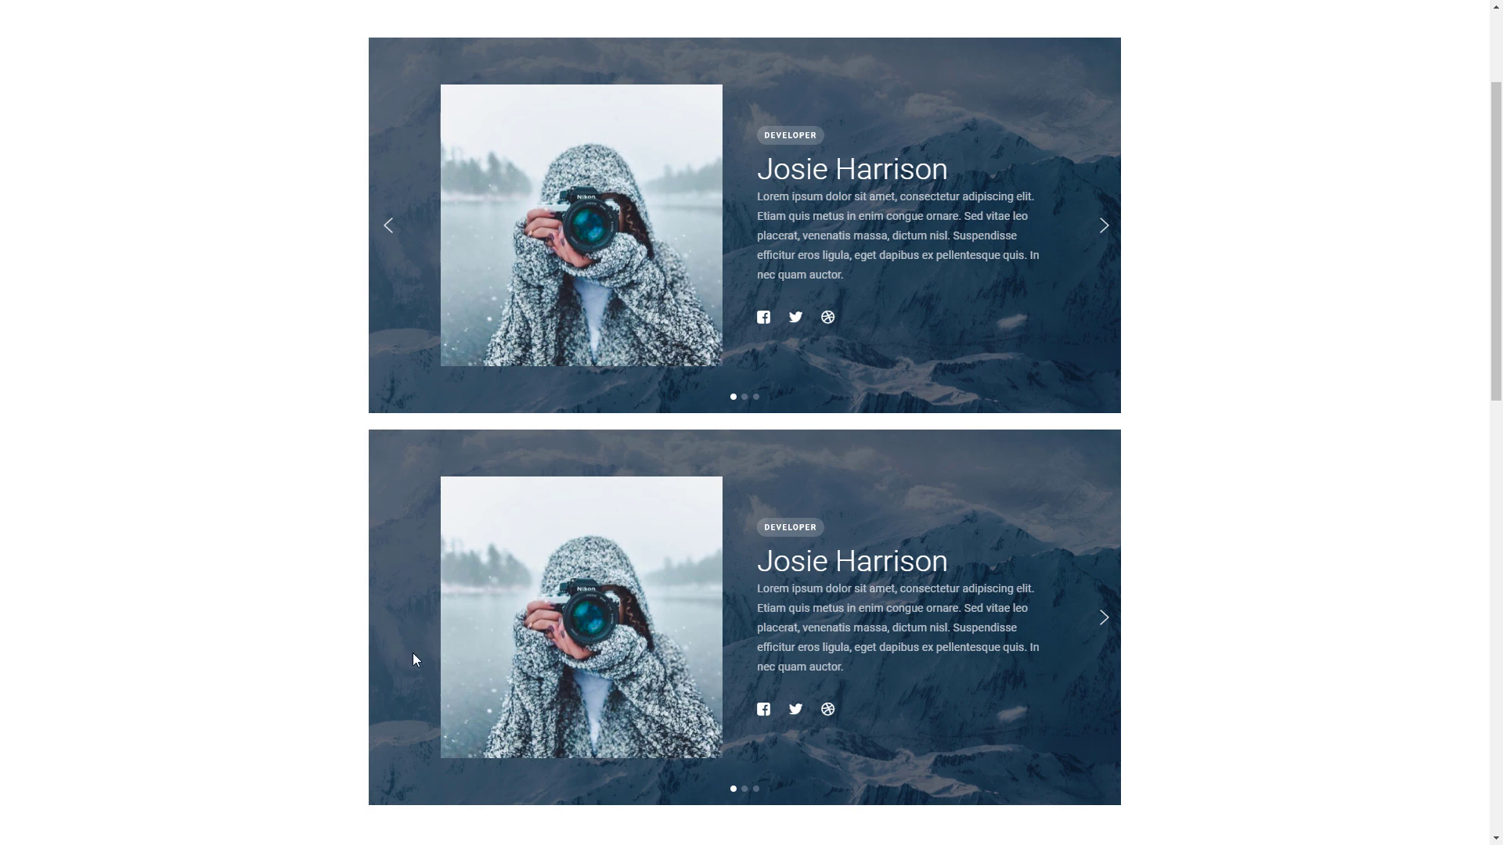
click(755, 790)
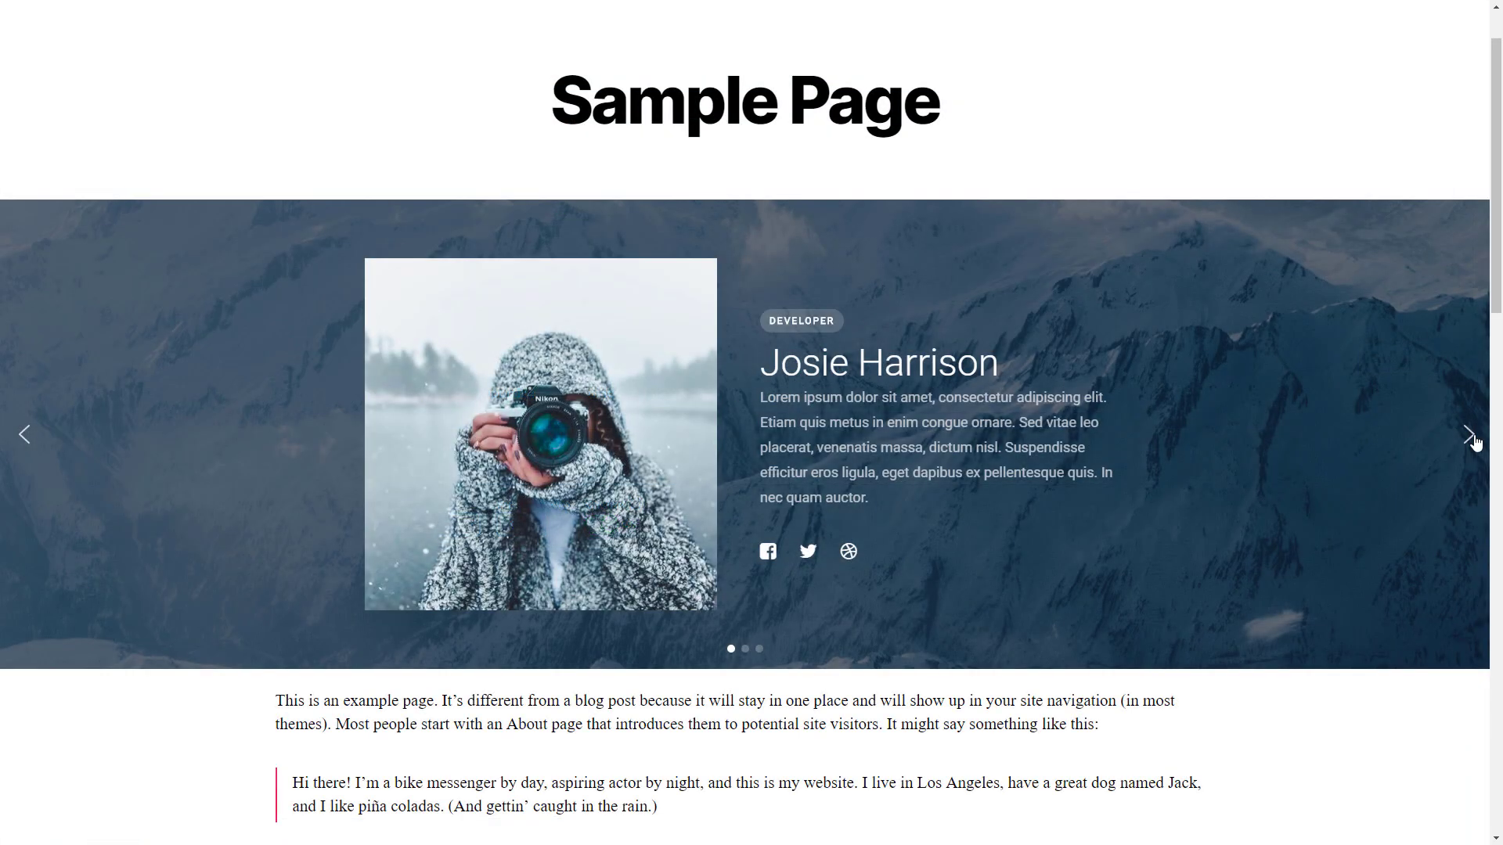
Step: Cycle the sample page slider through its Blog, mountain and first slides
click(1471, 436)
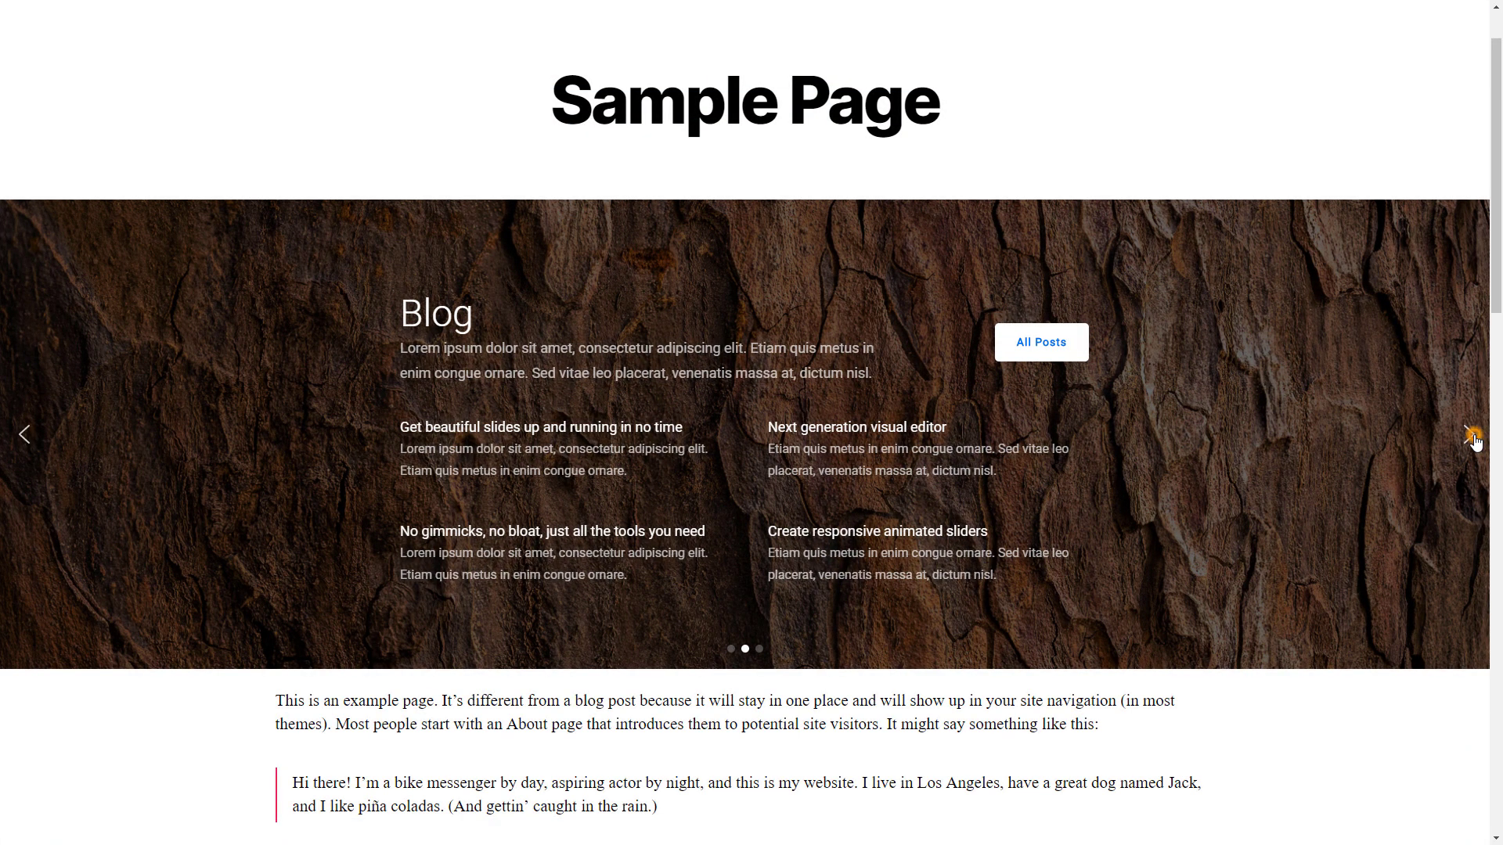
click(1472, 437)
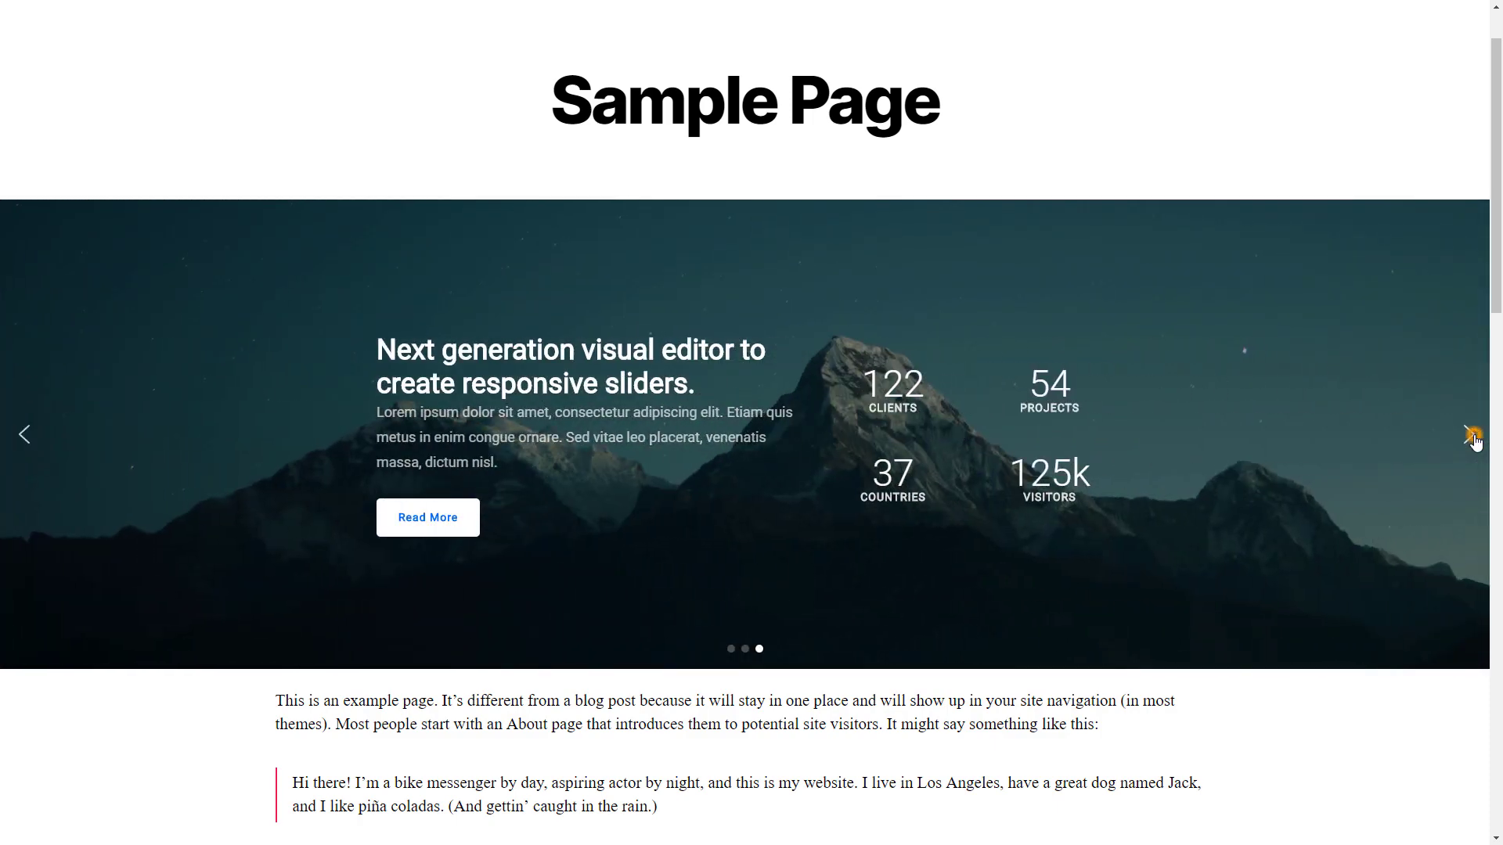
click(1472, 437)
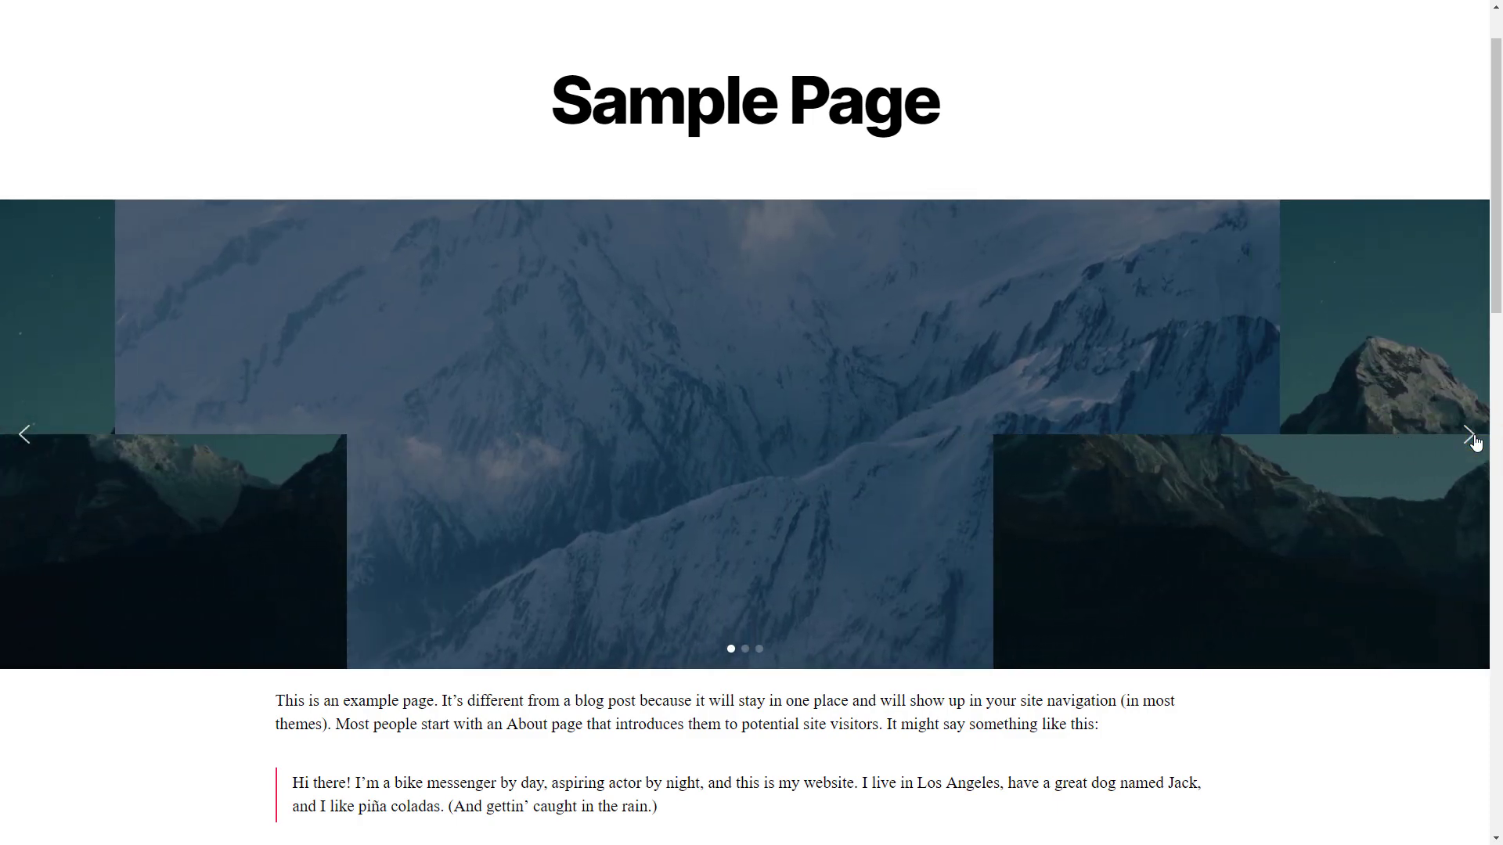
click(1473, 437)
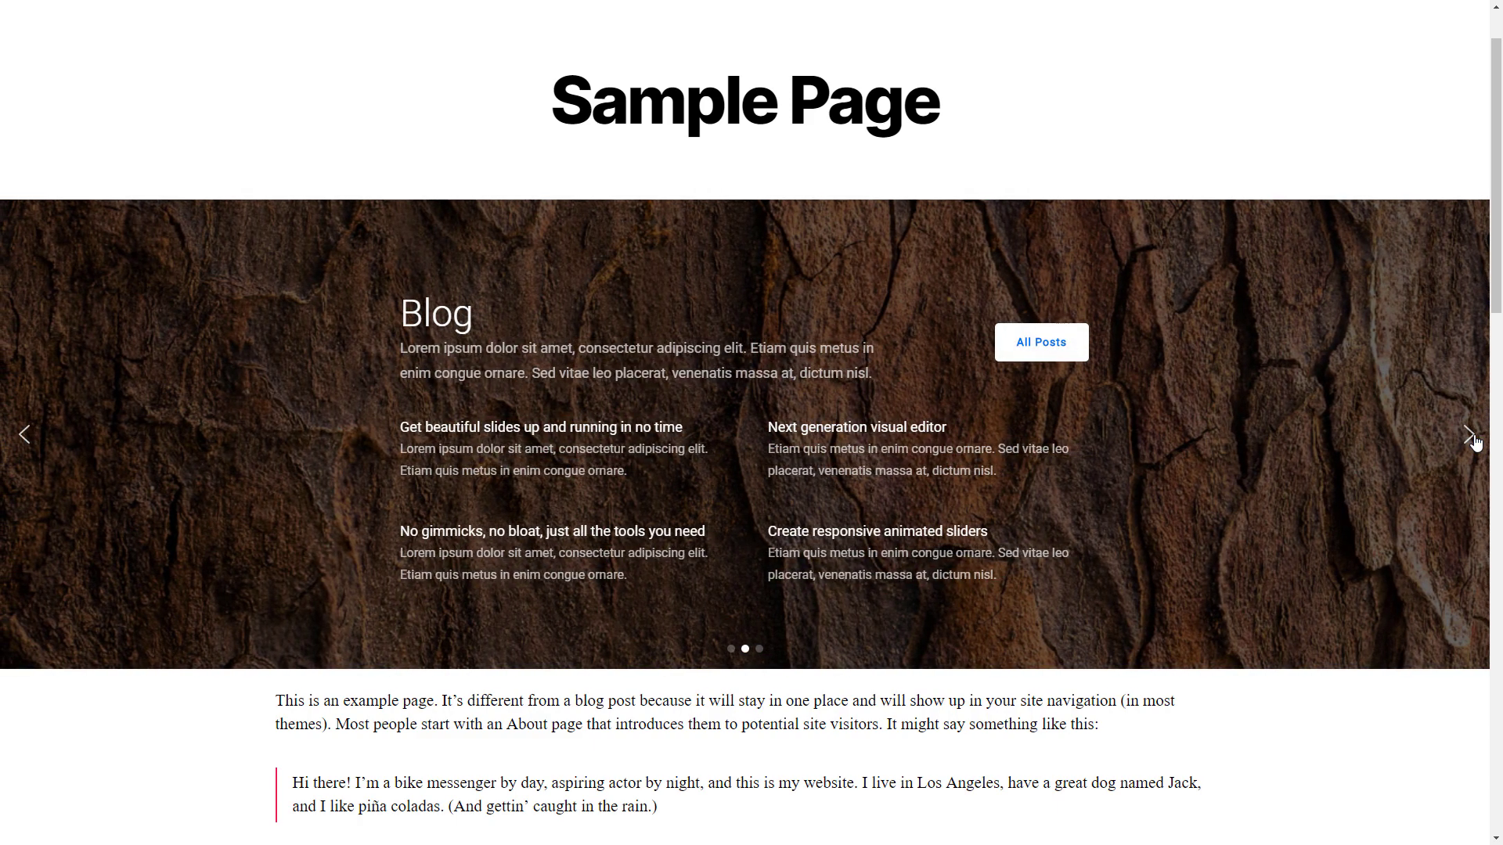
click(1471, 437)
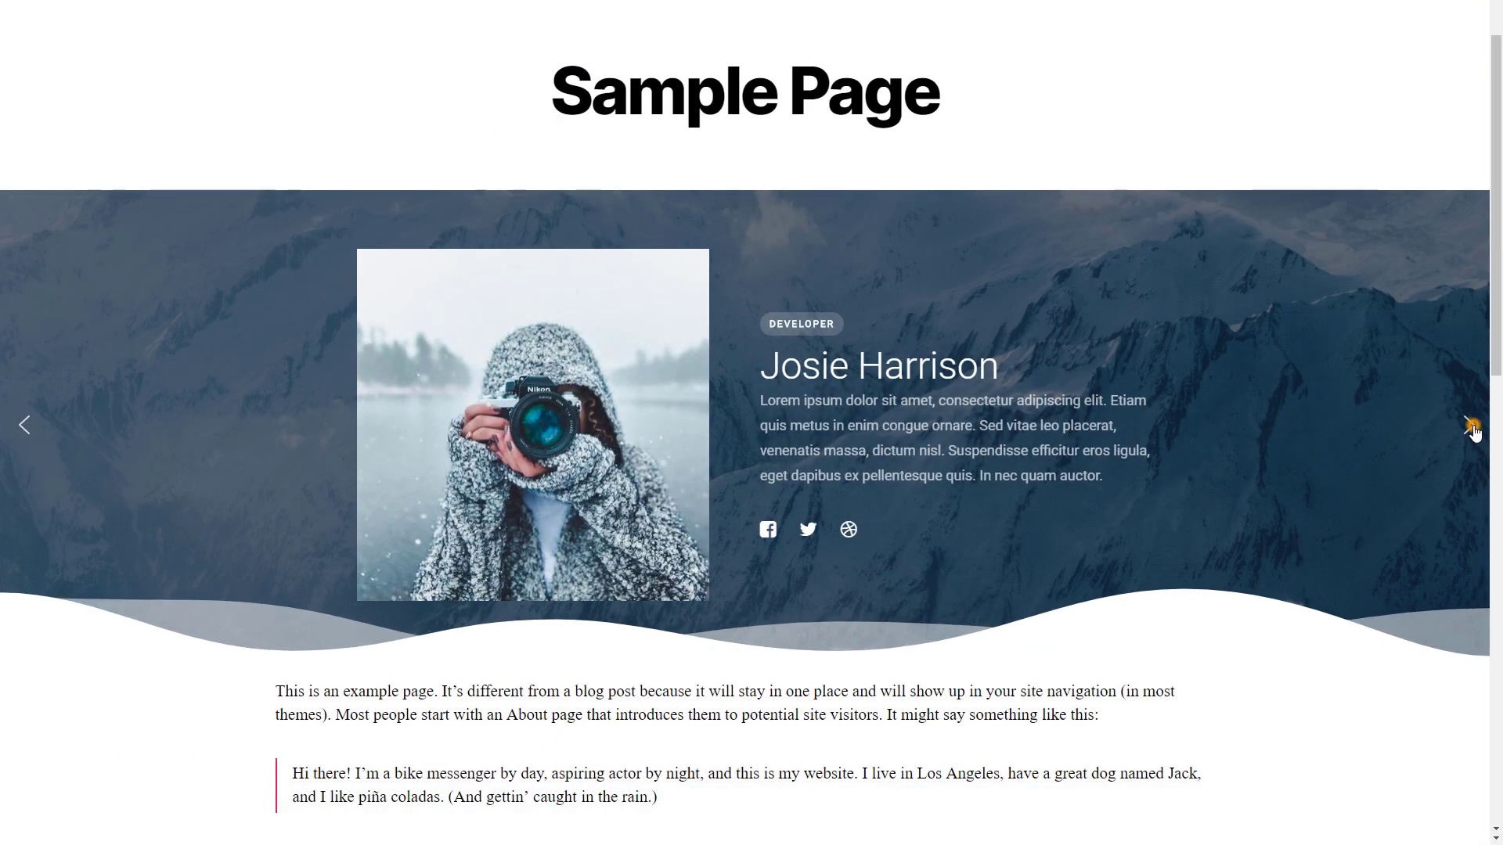
Step: Advance through the slides again, then enable Autoplay with 8000 ms duration and autostart
click(1471, 427)
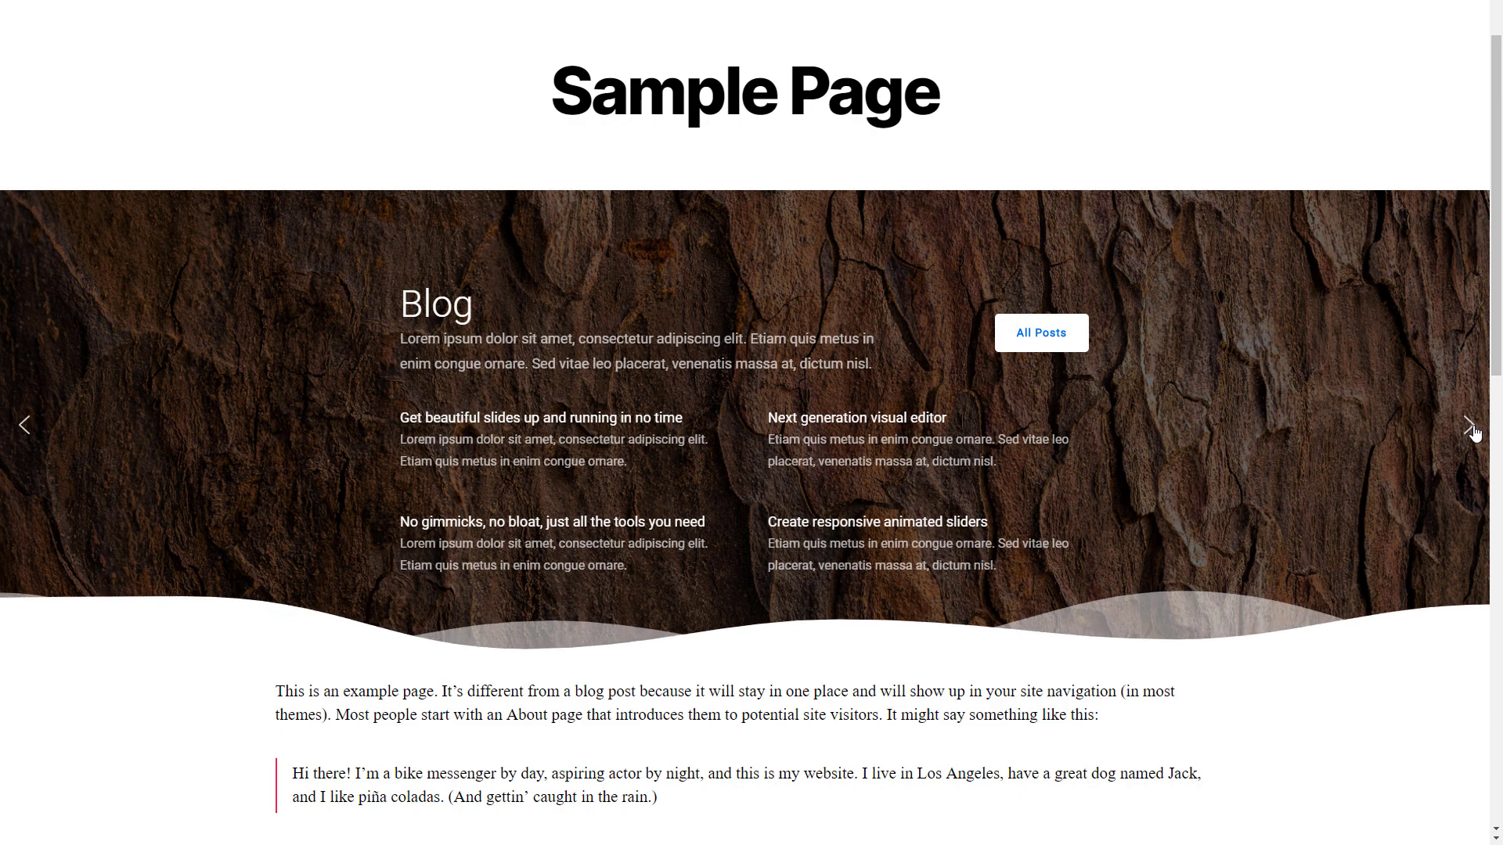
click(1472, 429)
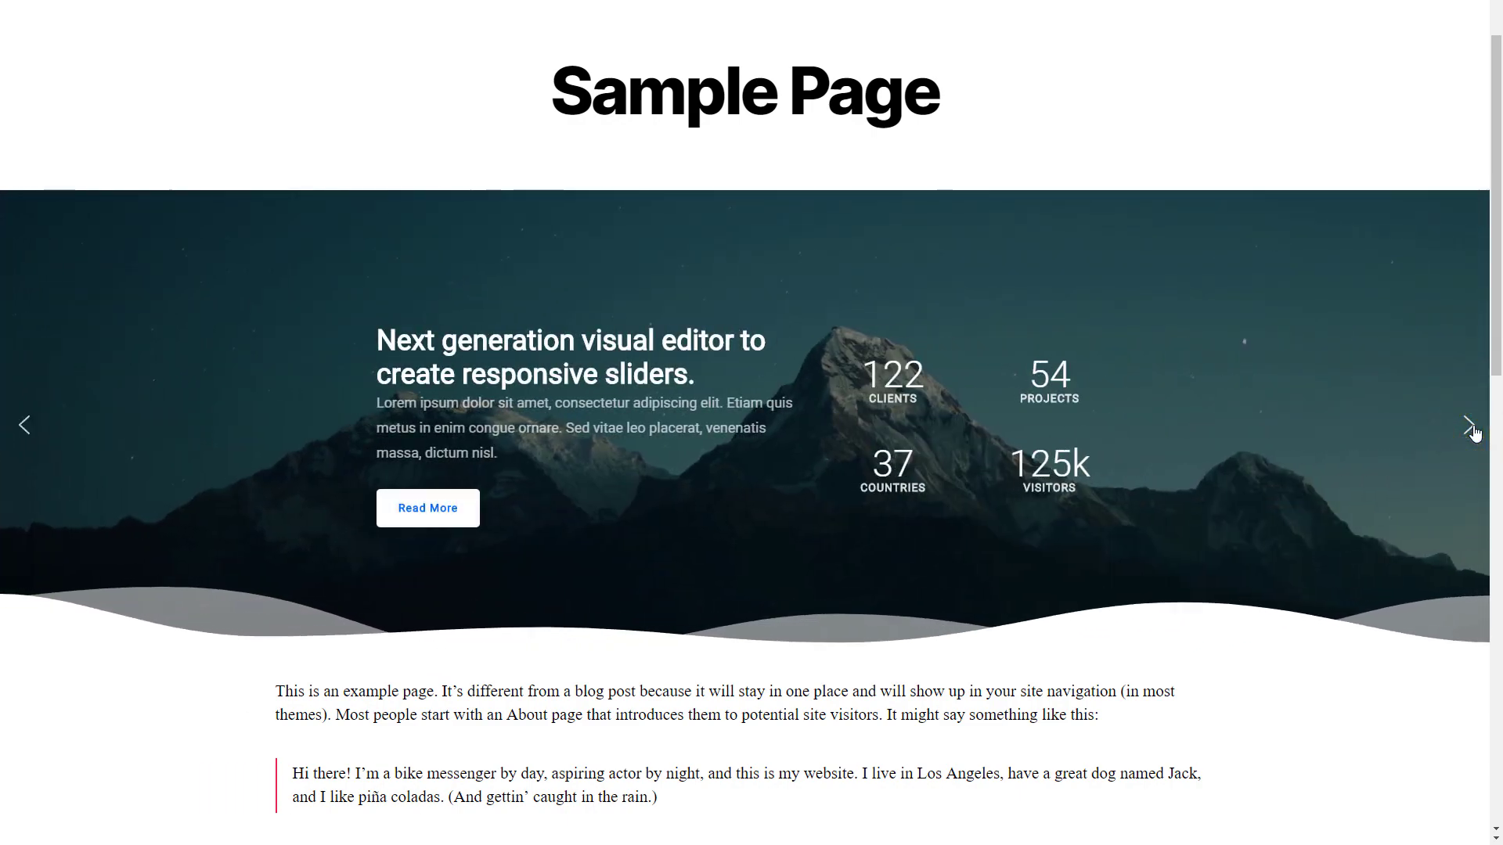
click(1471, 427)
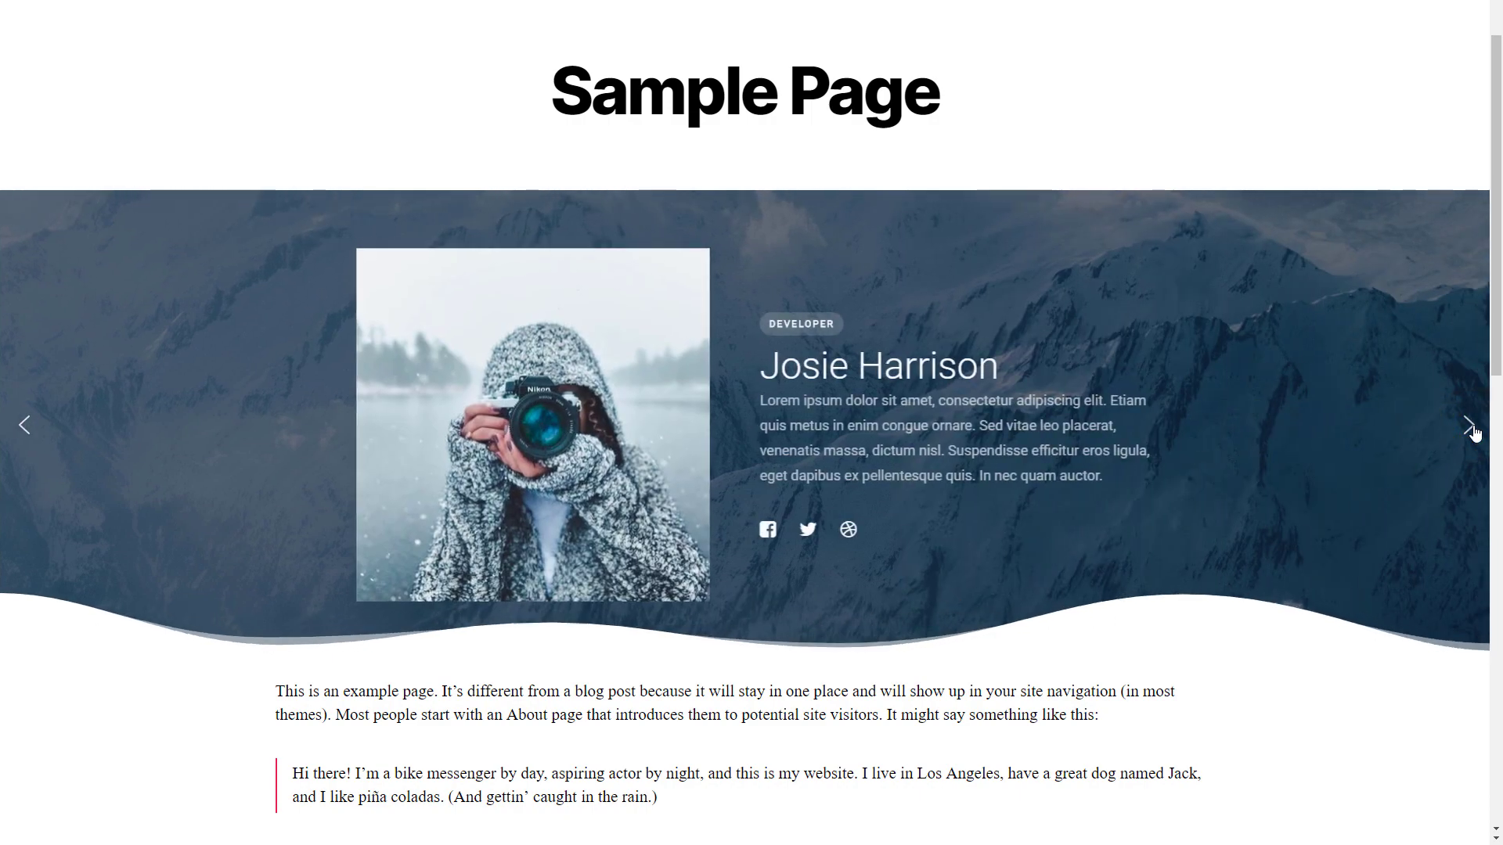
click(1472, 428)
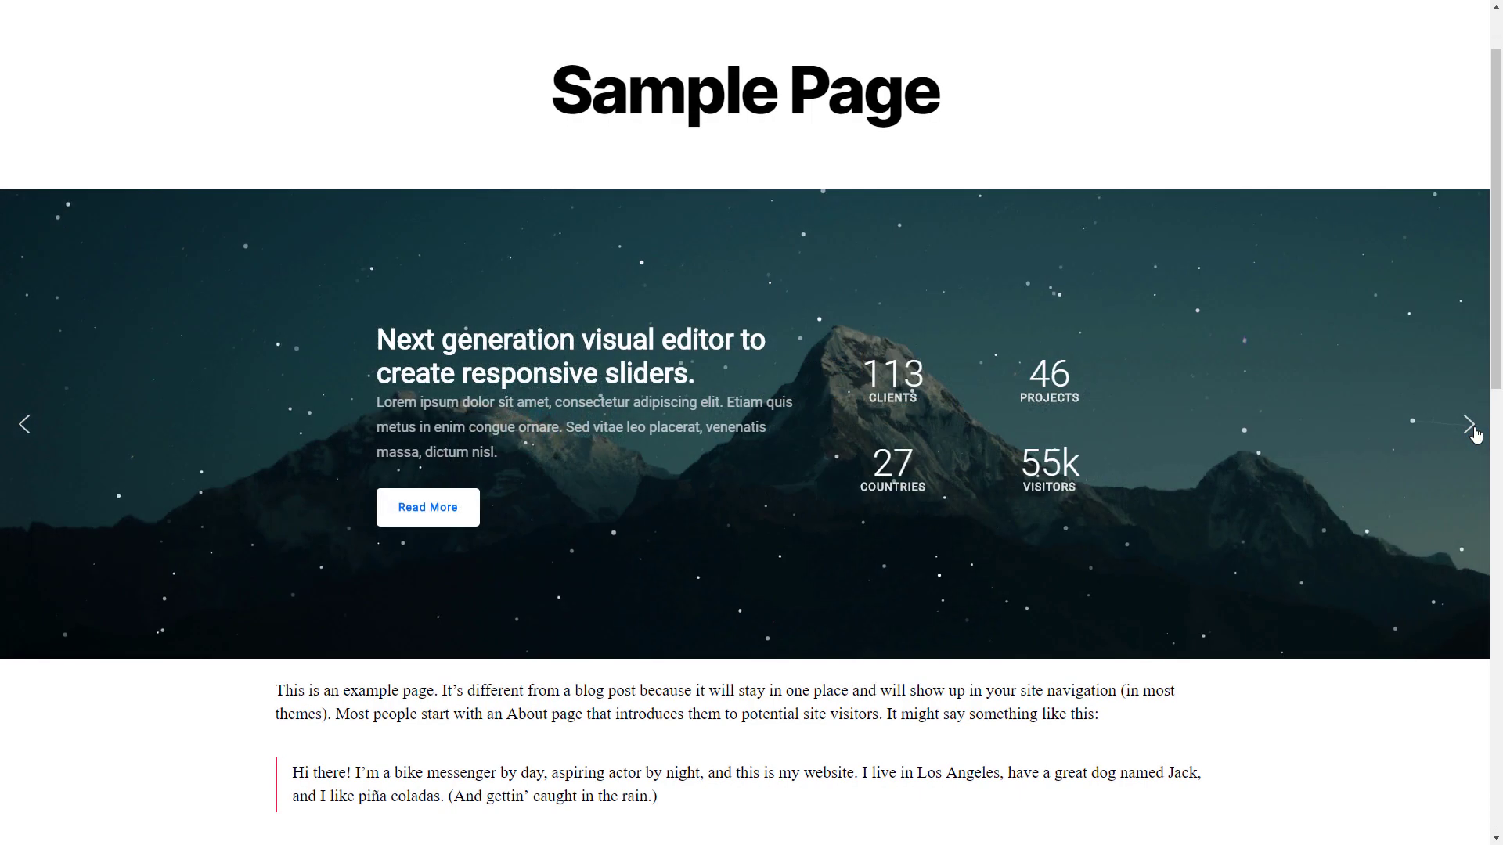
click(1476, 436)
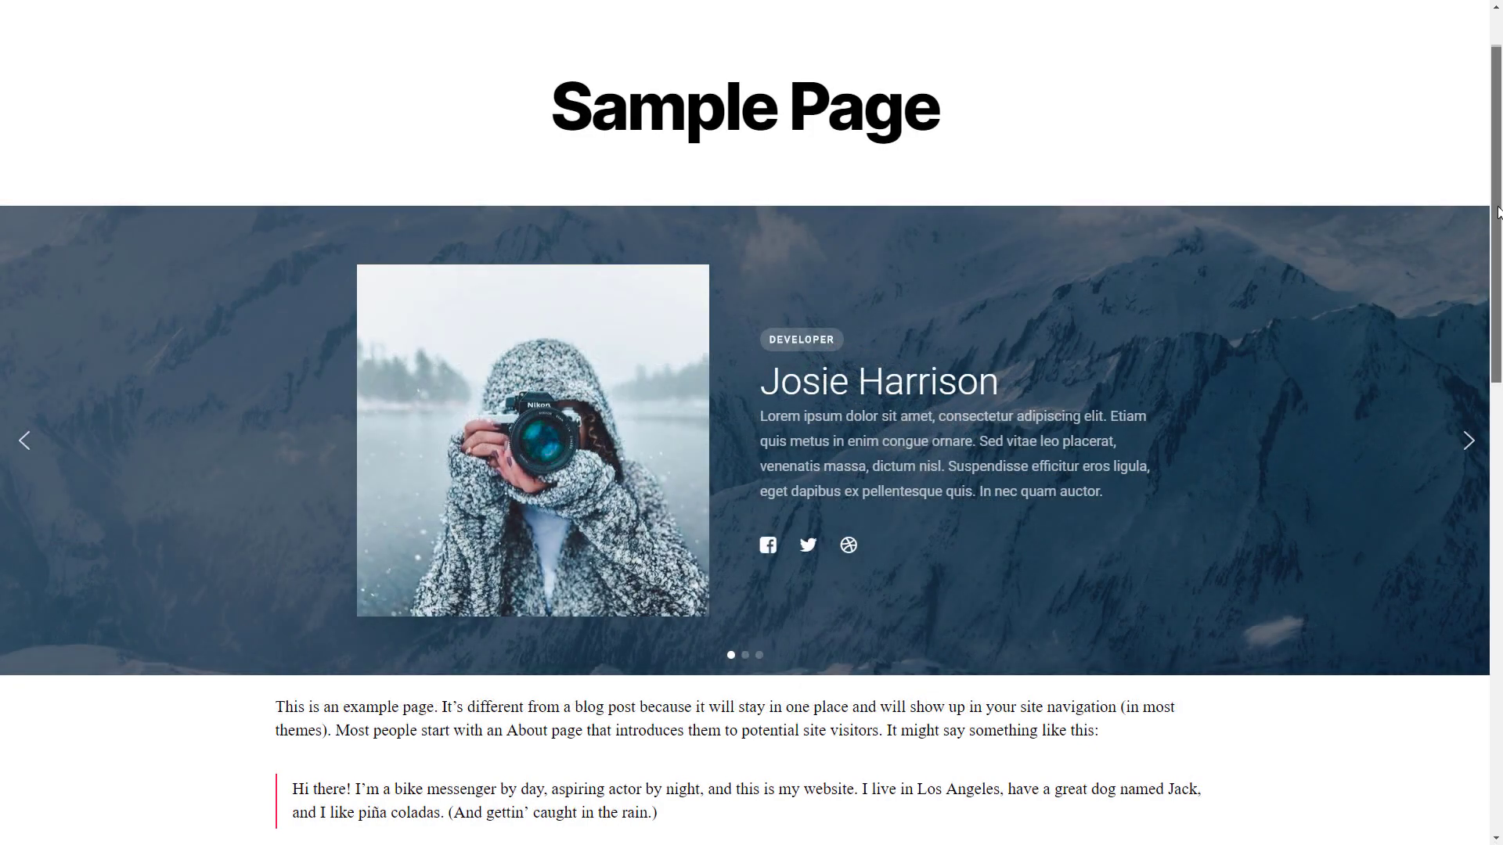
drag(1500, 213, 1496, 284)
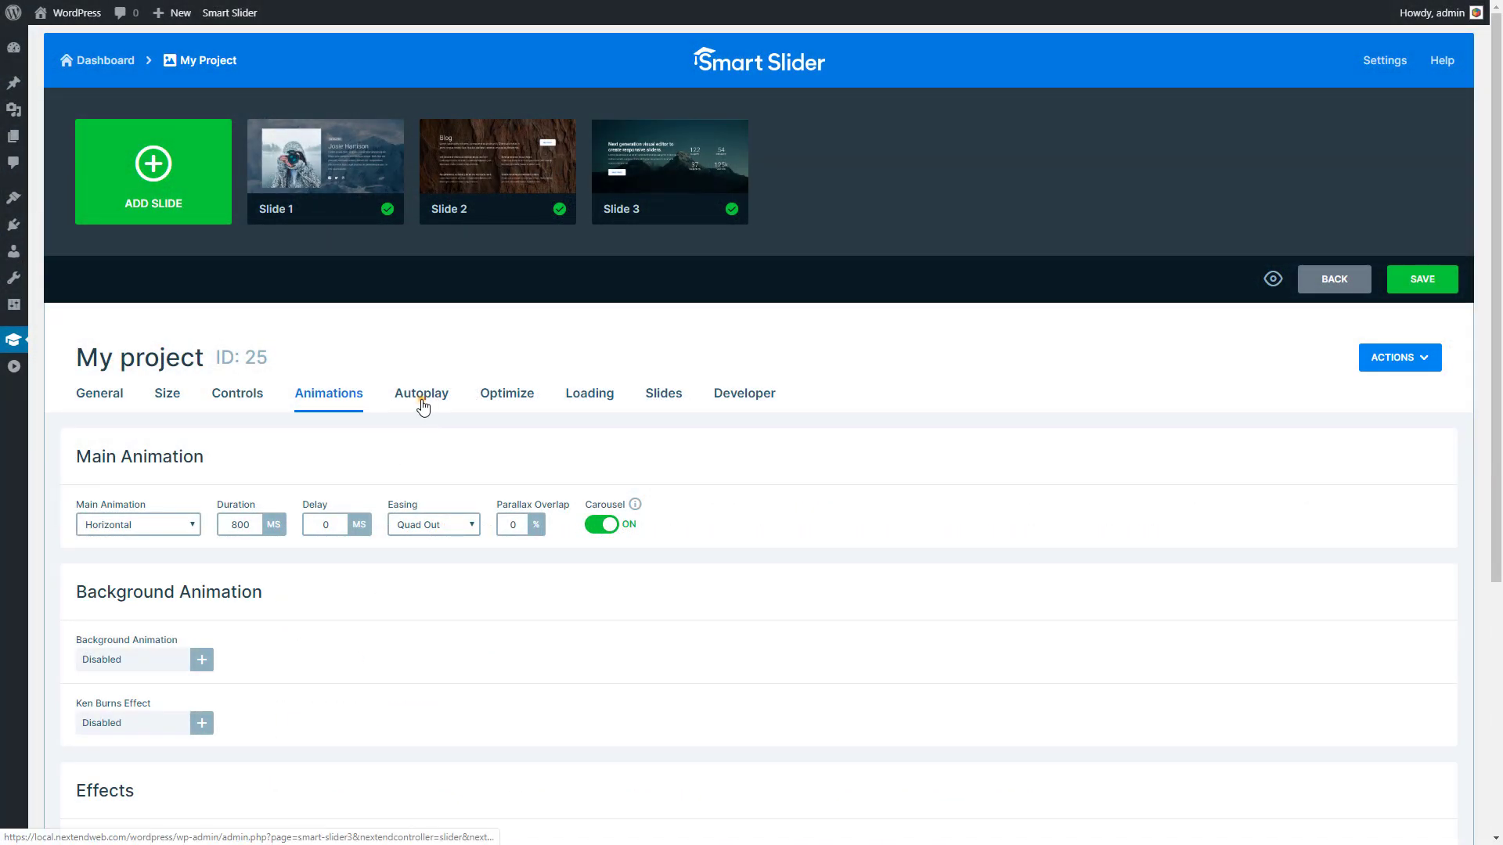
click(422, 393)
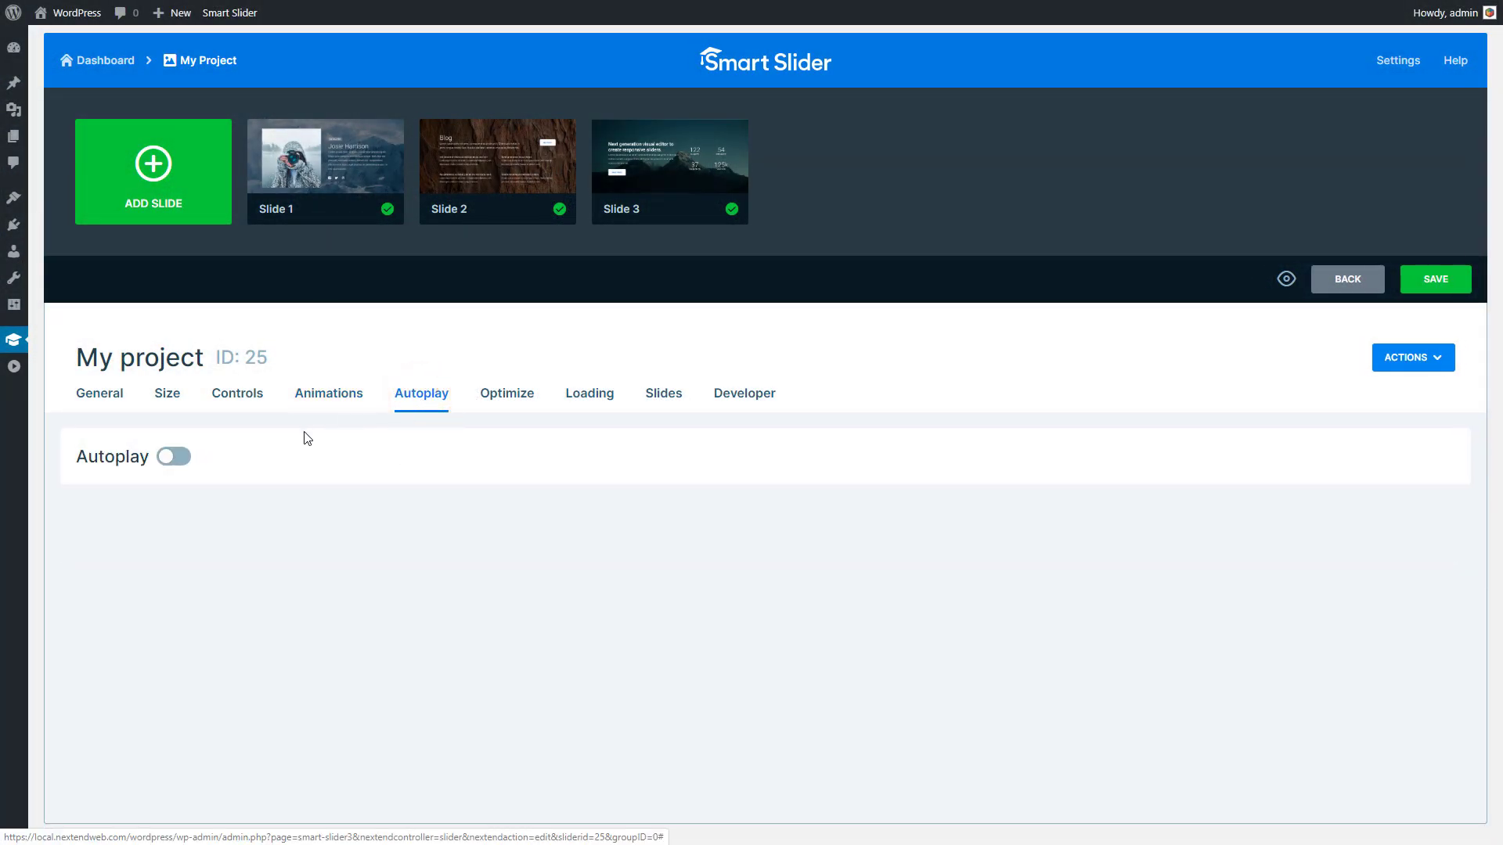
click(172, 459)
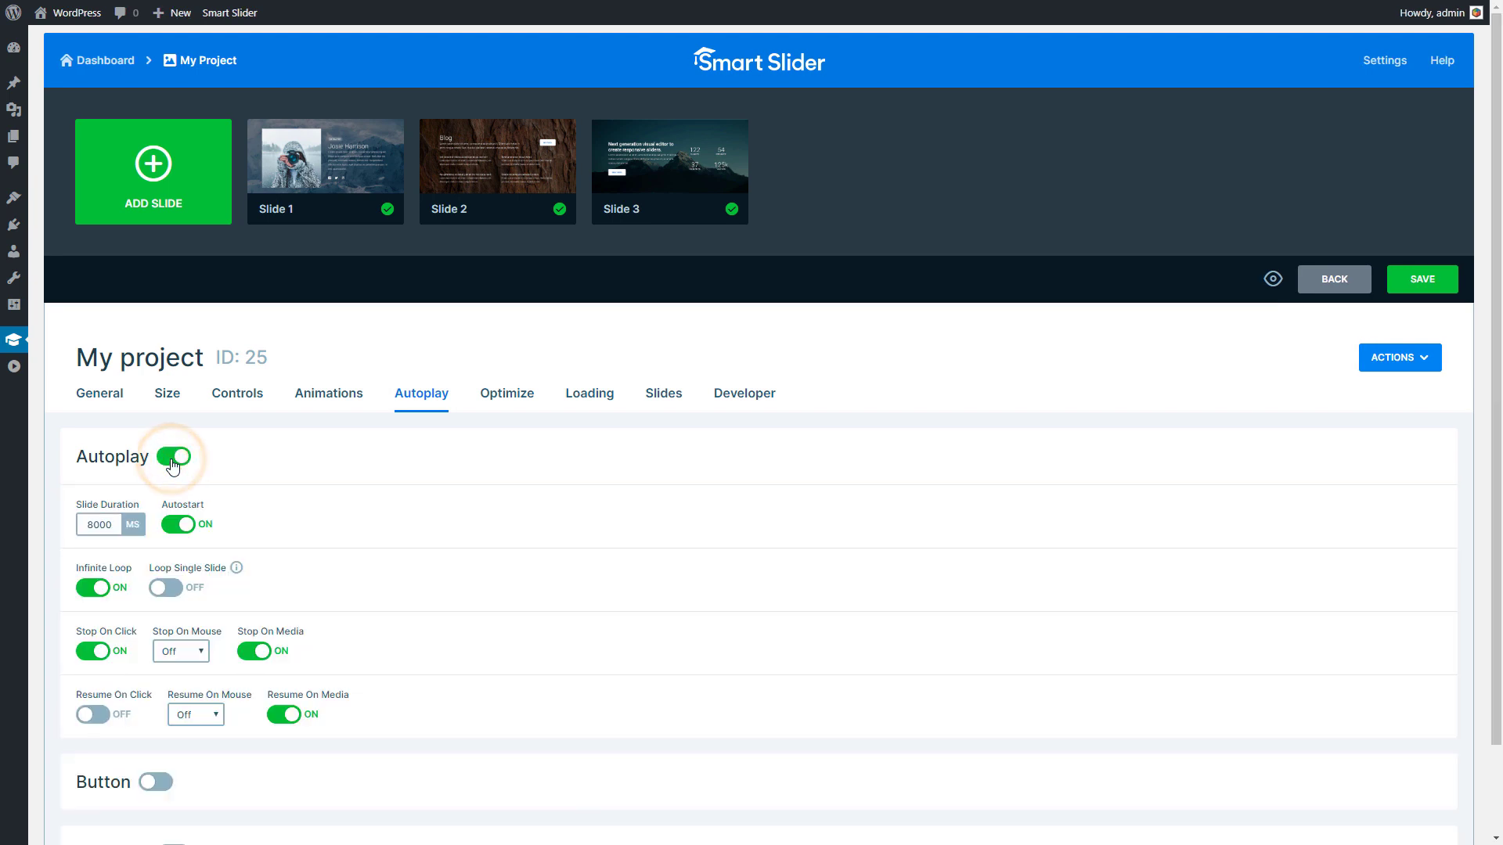
Step: Keep Normal loading mode and enable slide image optimization at 70% quality, 100×60 thumbnails
click(506, 407)
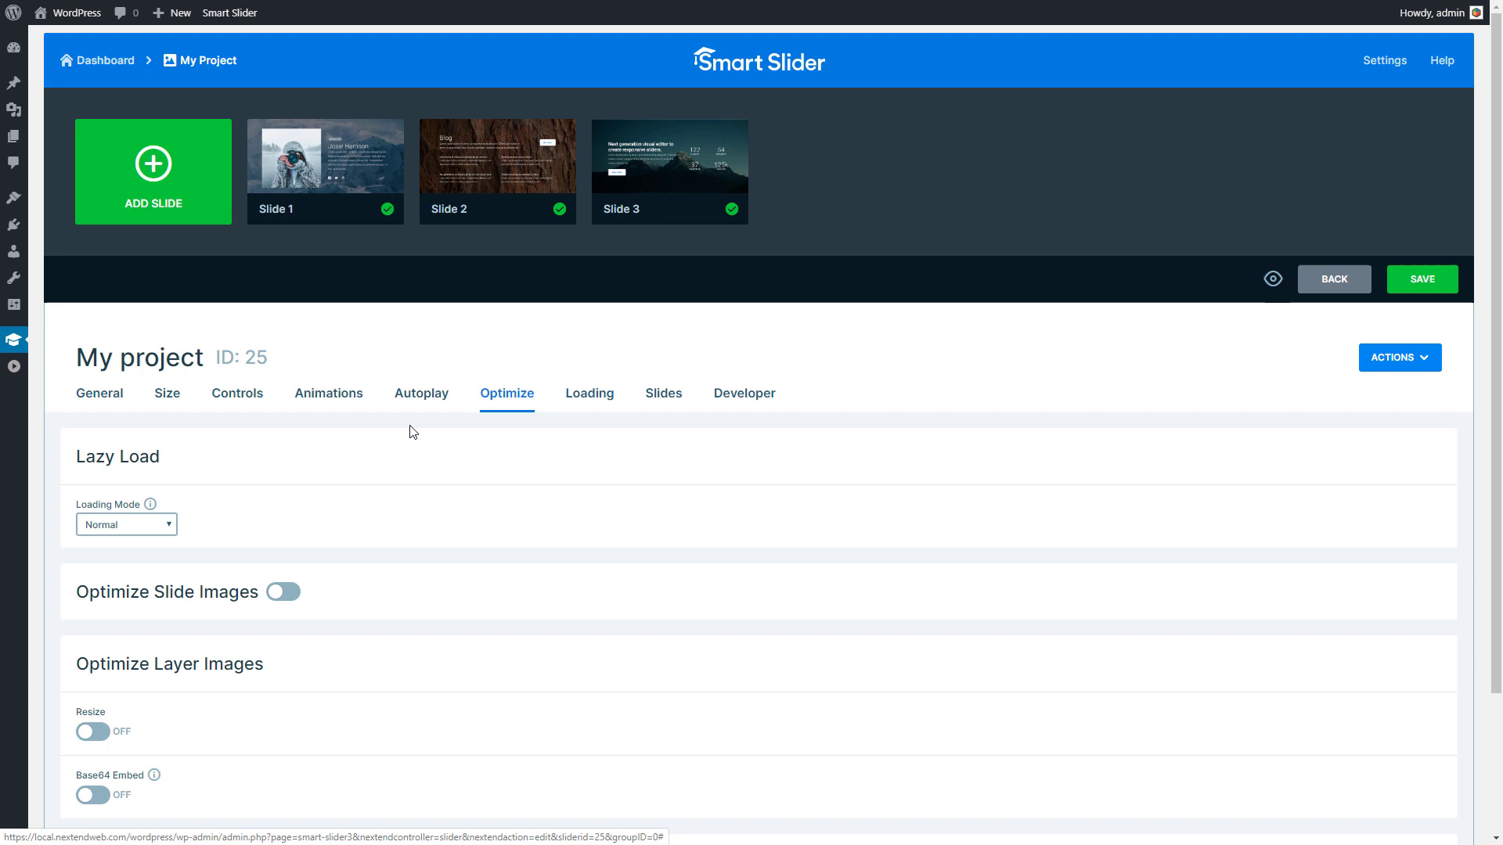
click(168, 528)
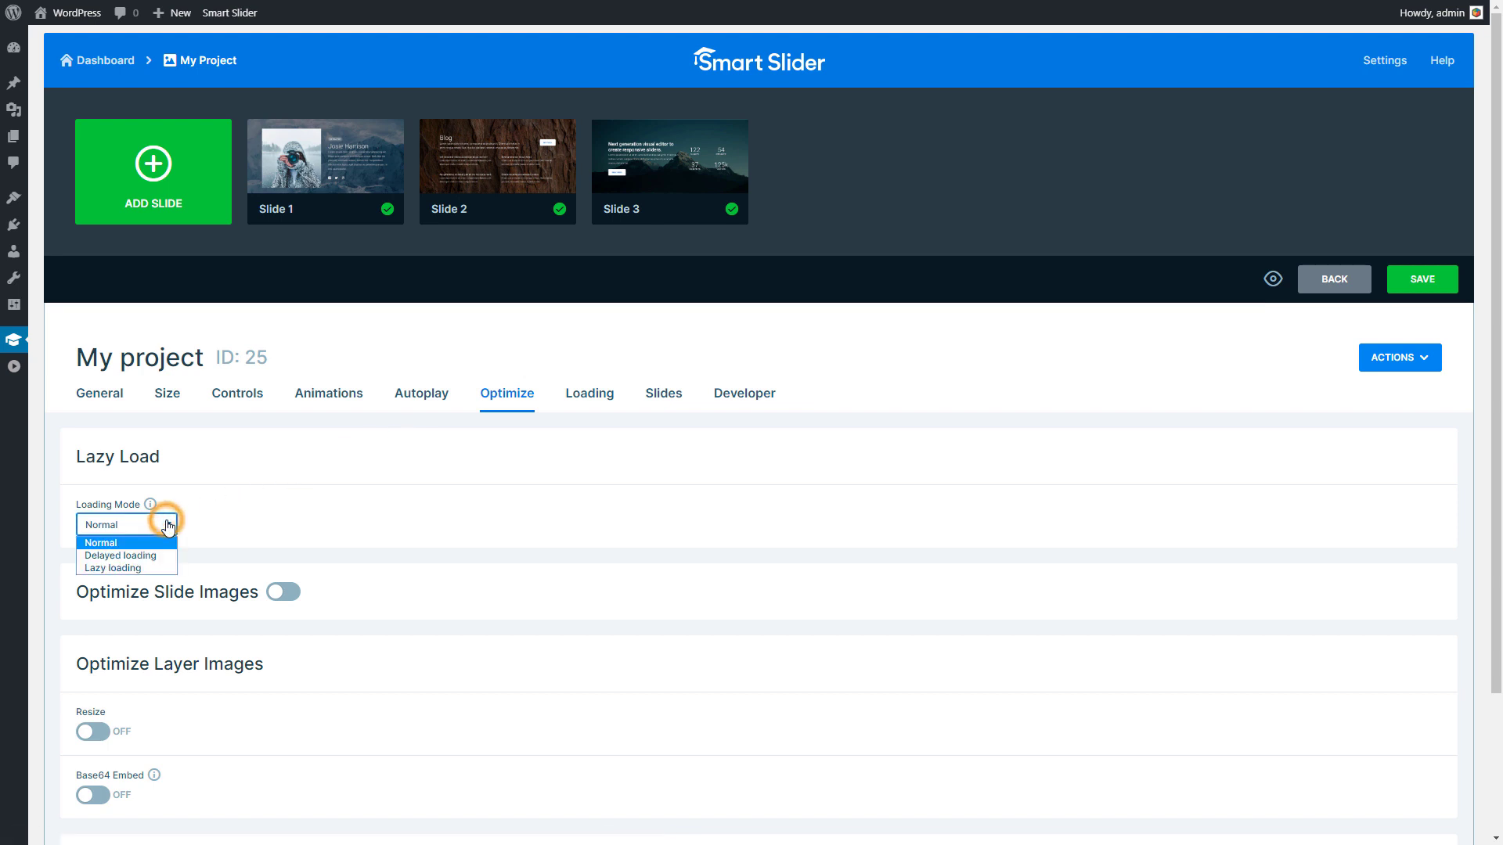
click(169, 527)
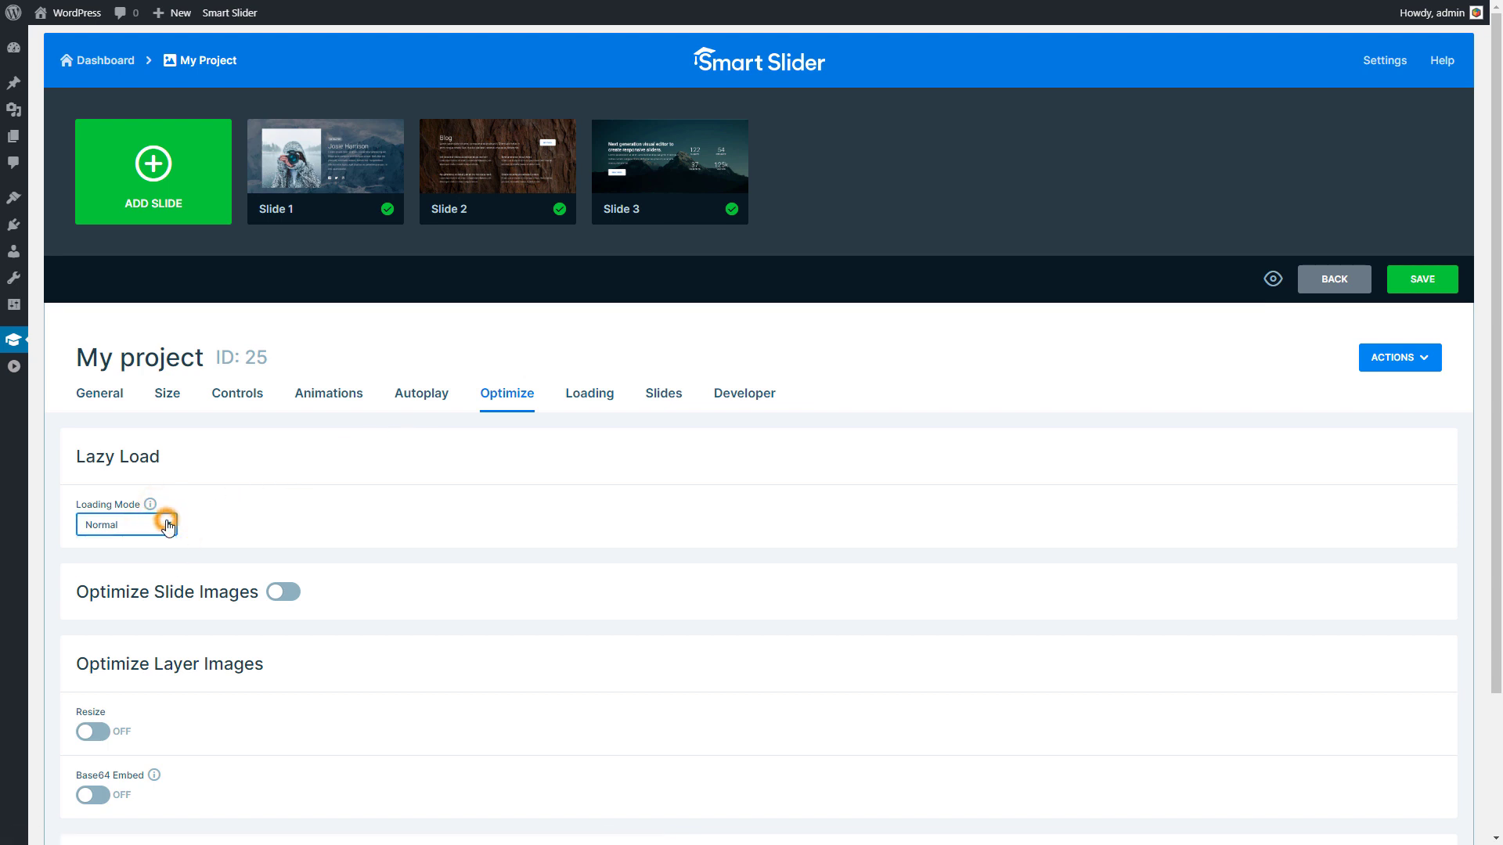
click(287, 596)
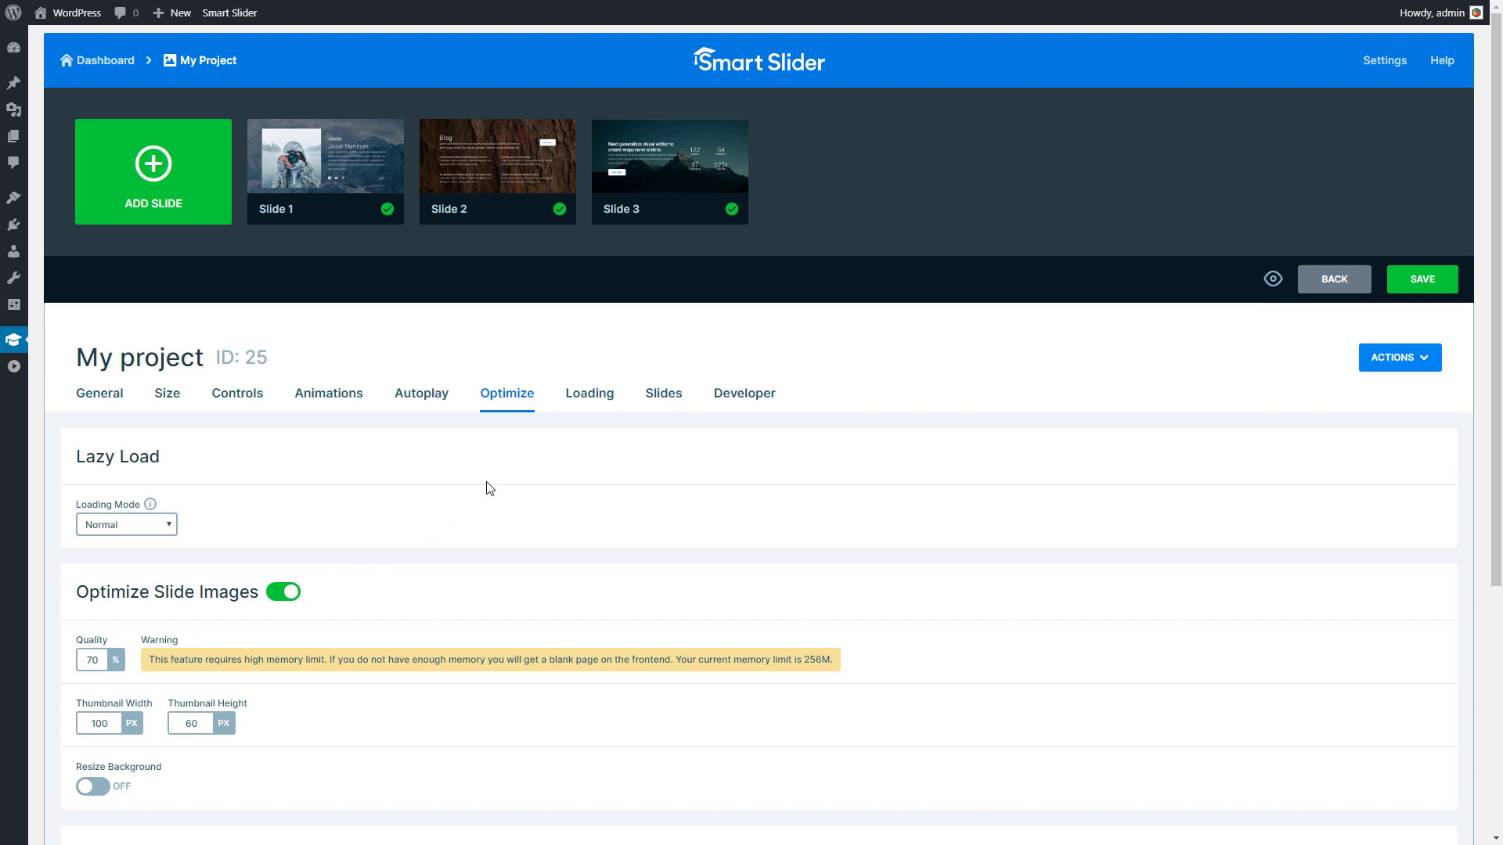
click(591, 395)
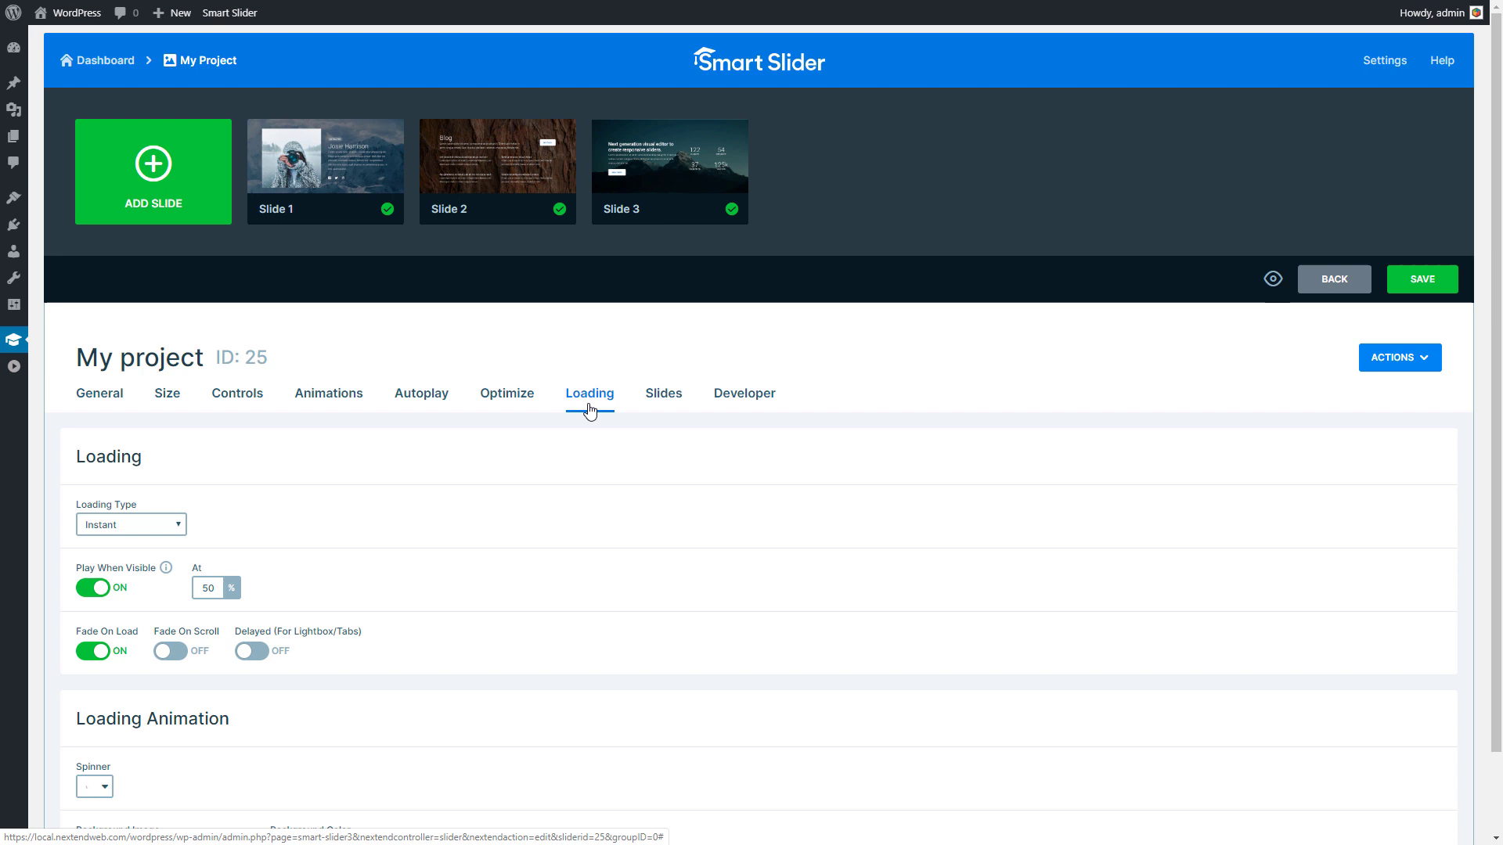
Step: Leave the Loading Type on Instant and move to the Slides settings
click(161, 528)
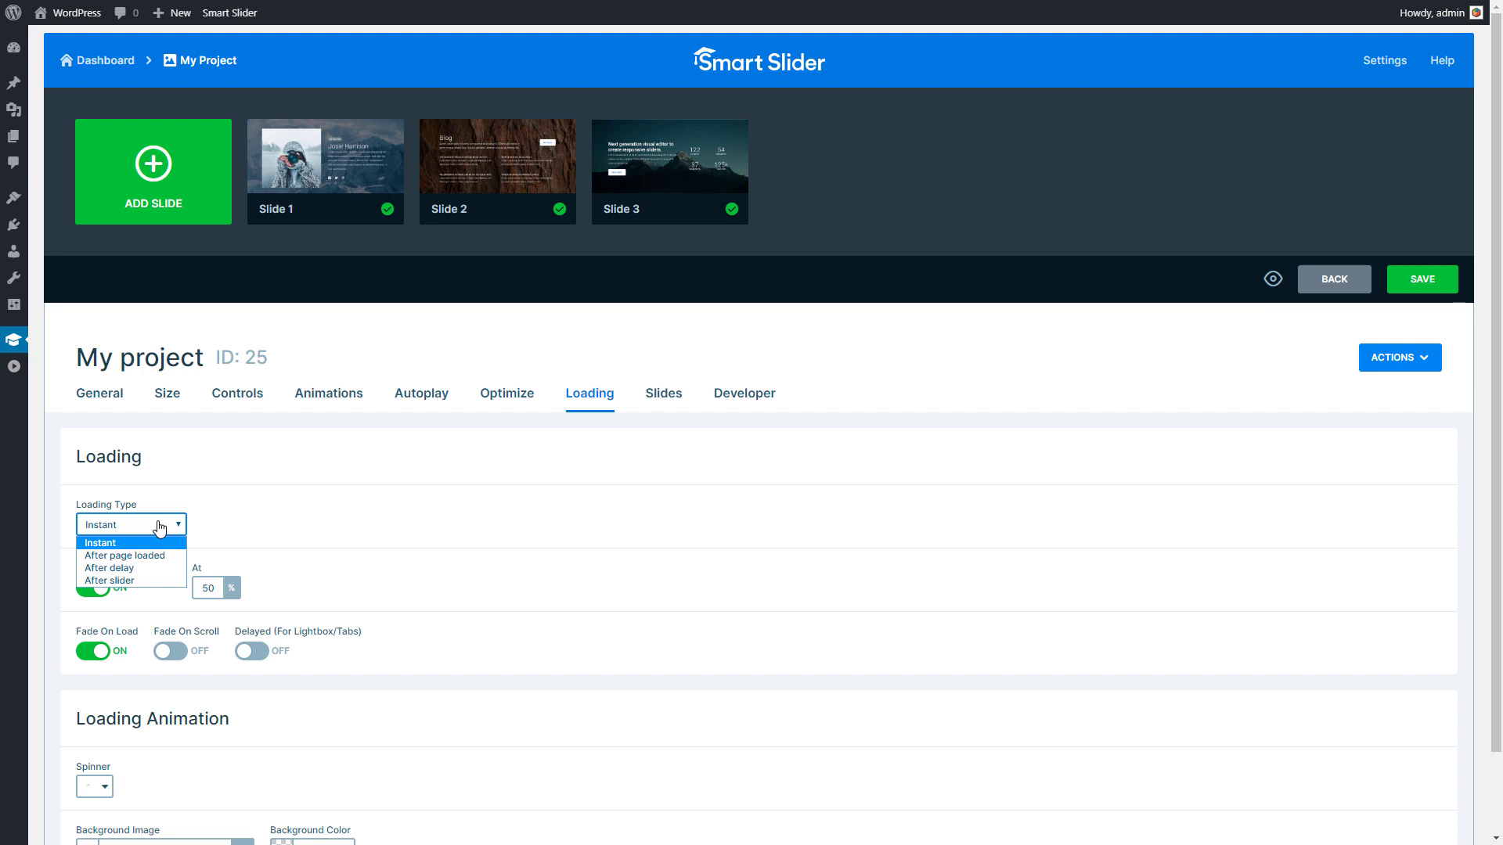
click(162, 528)
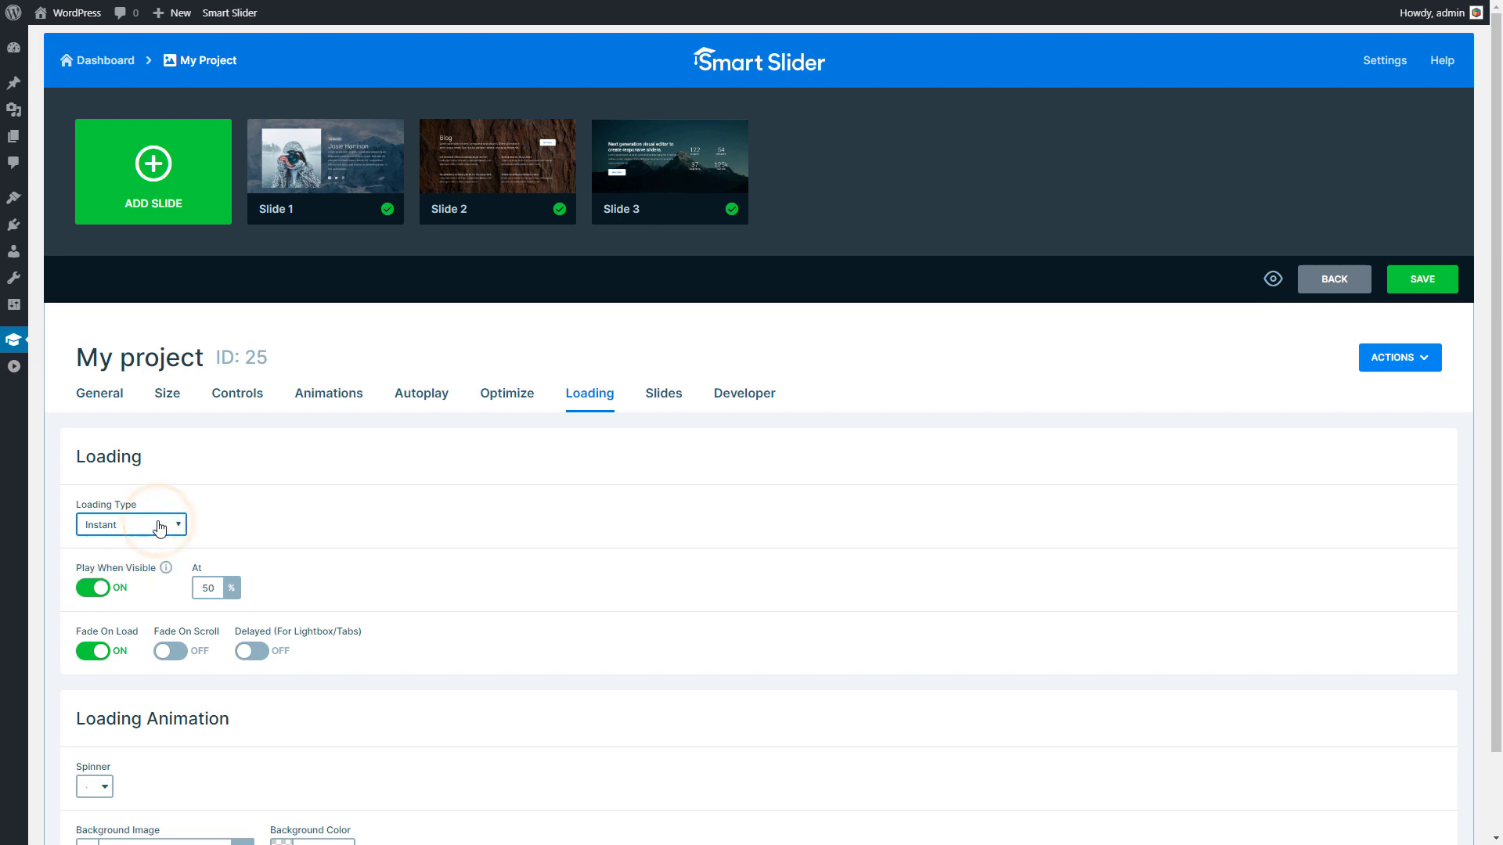
click(663, 395)
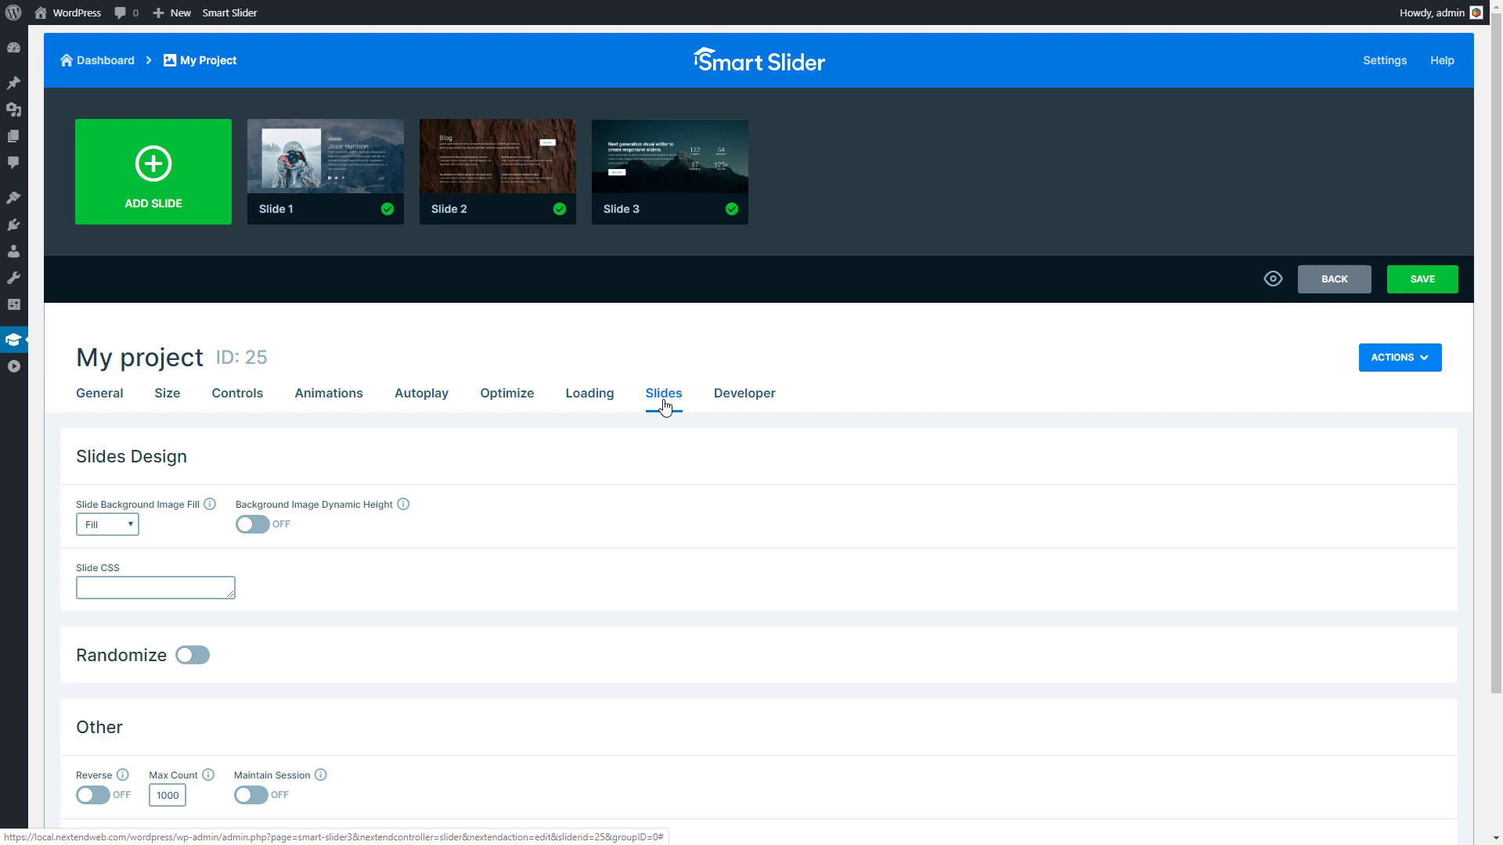
Step: Keep Fill backgrounds and turn on Randomize and Backgrounds In Lightbox
click(128, 530)
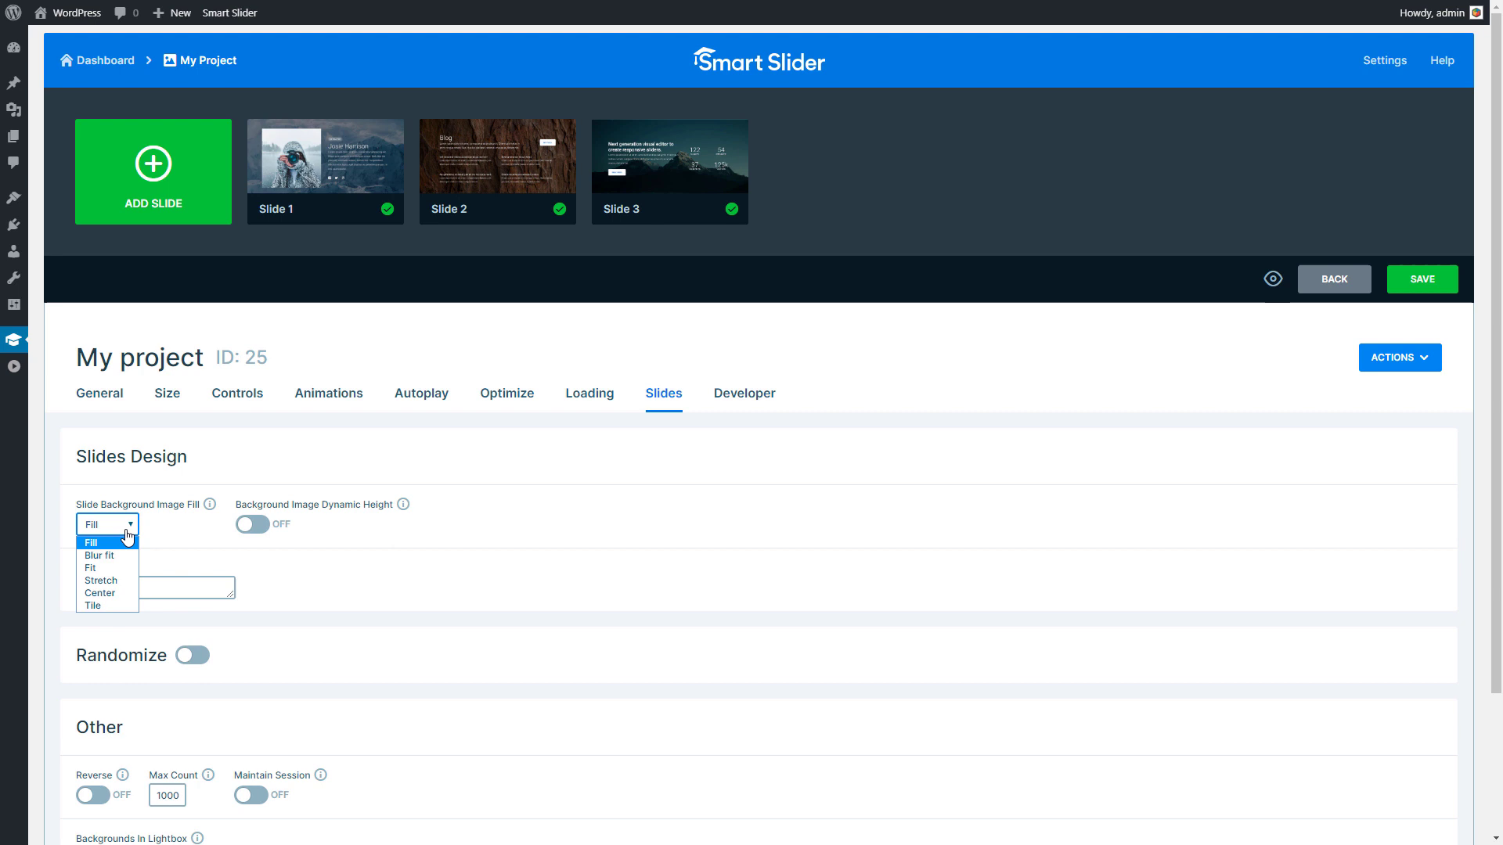
click(128, 536)
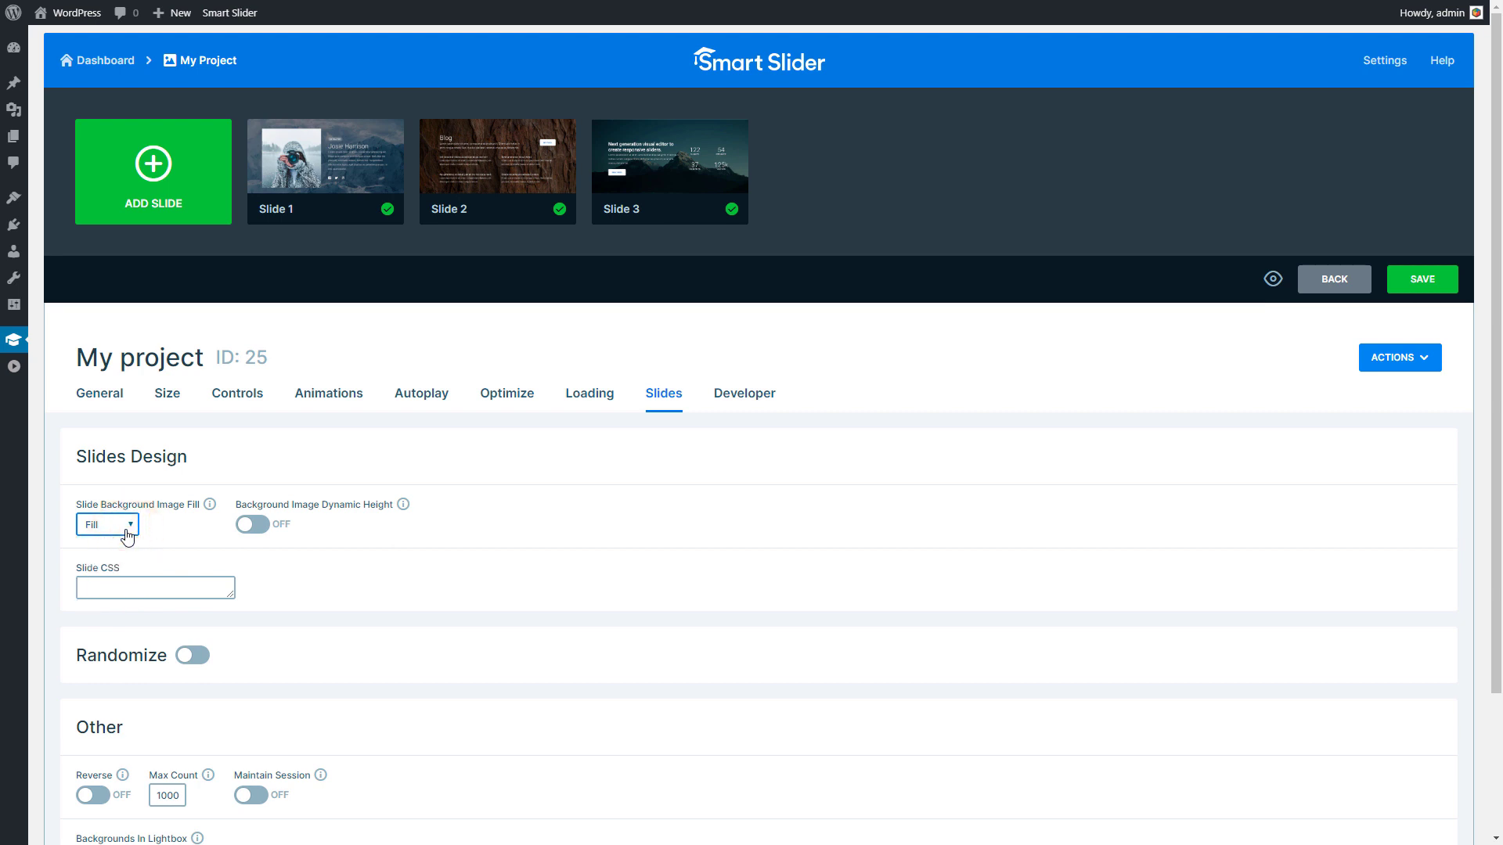
click(188, 660)
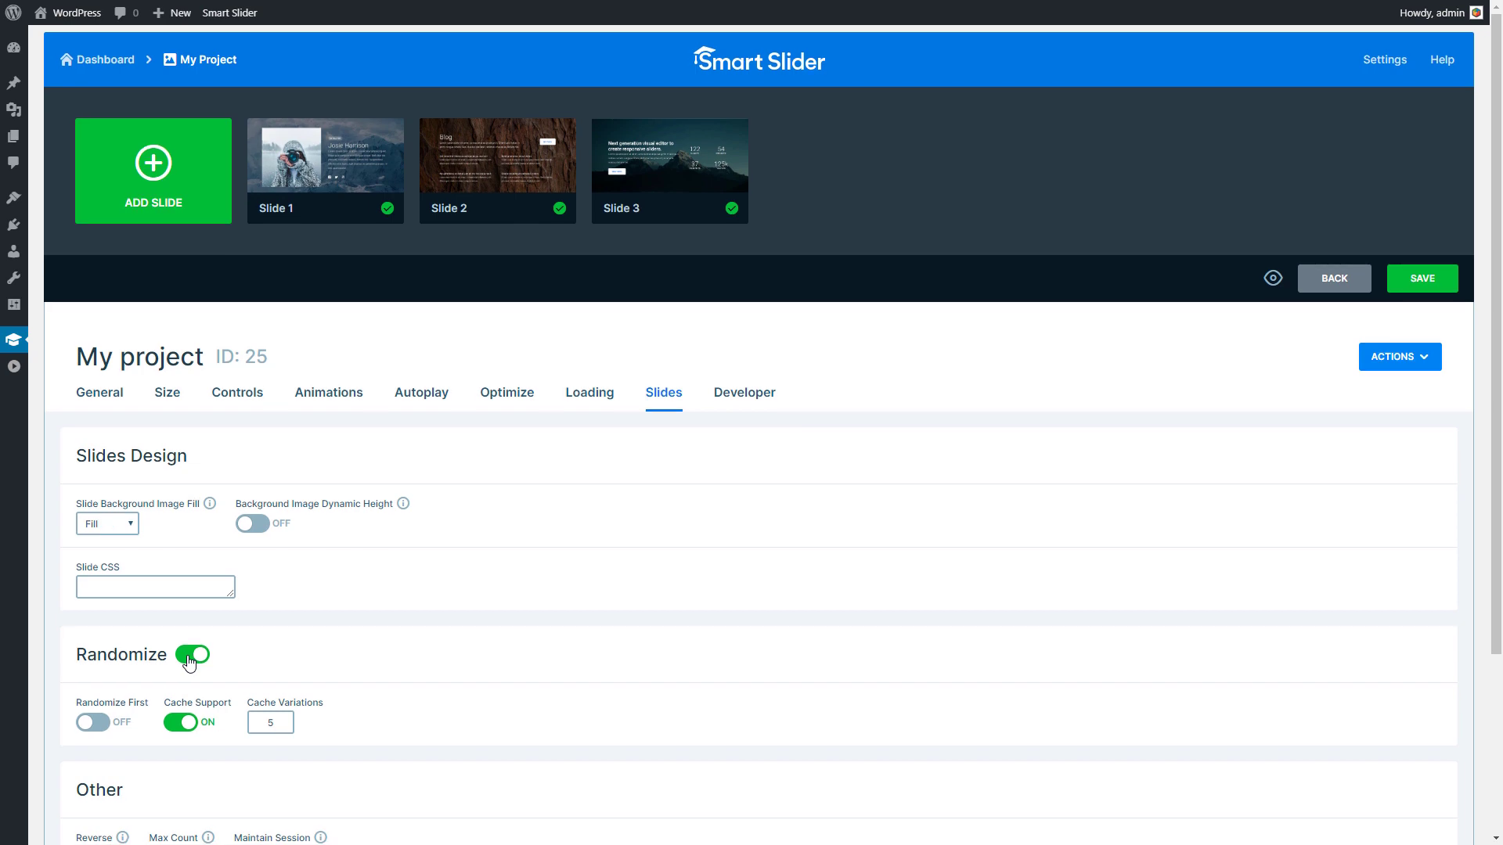
scroll(188, 661, down, 2)
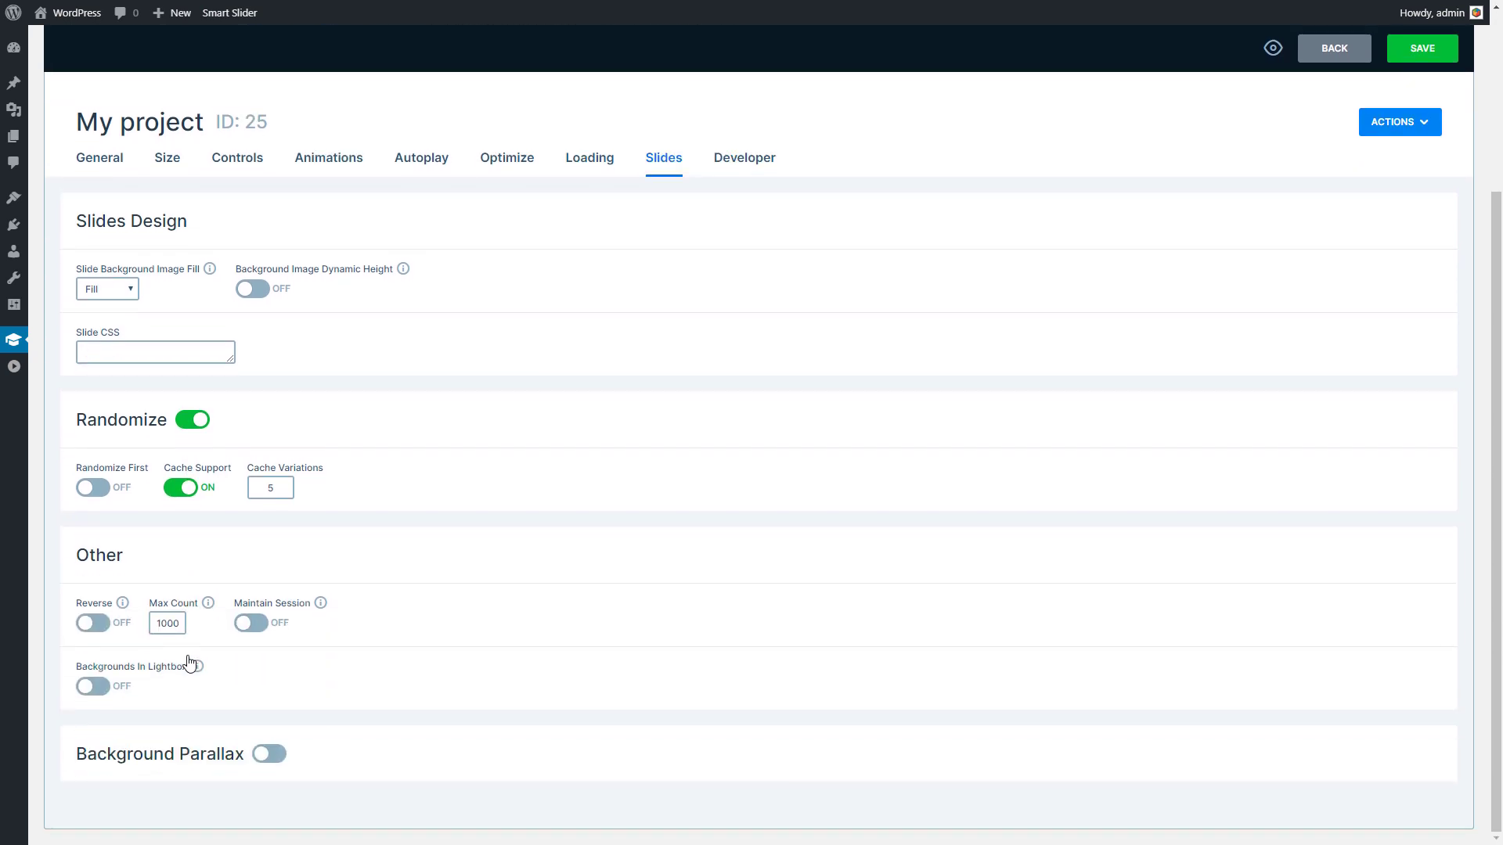
click(94, 689)
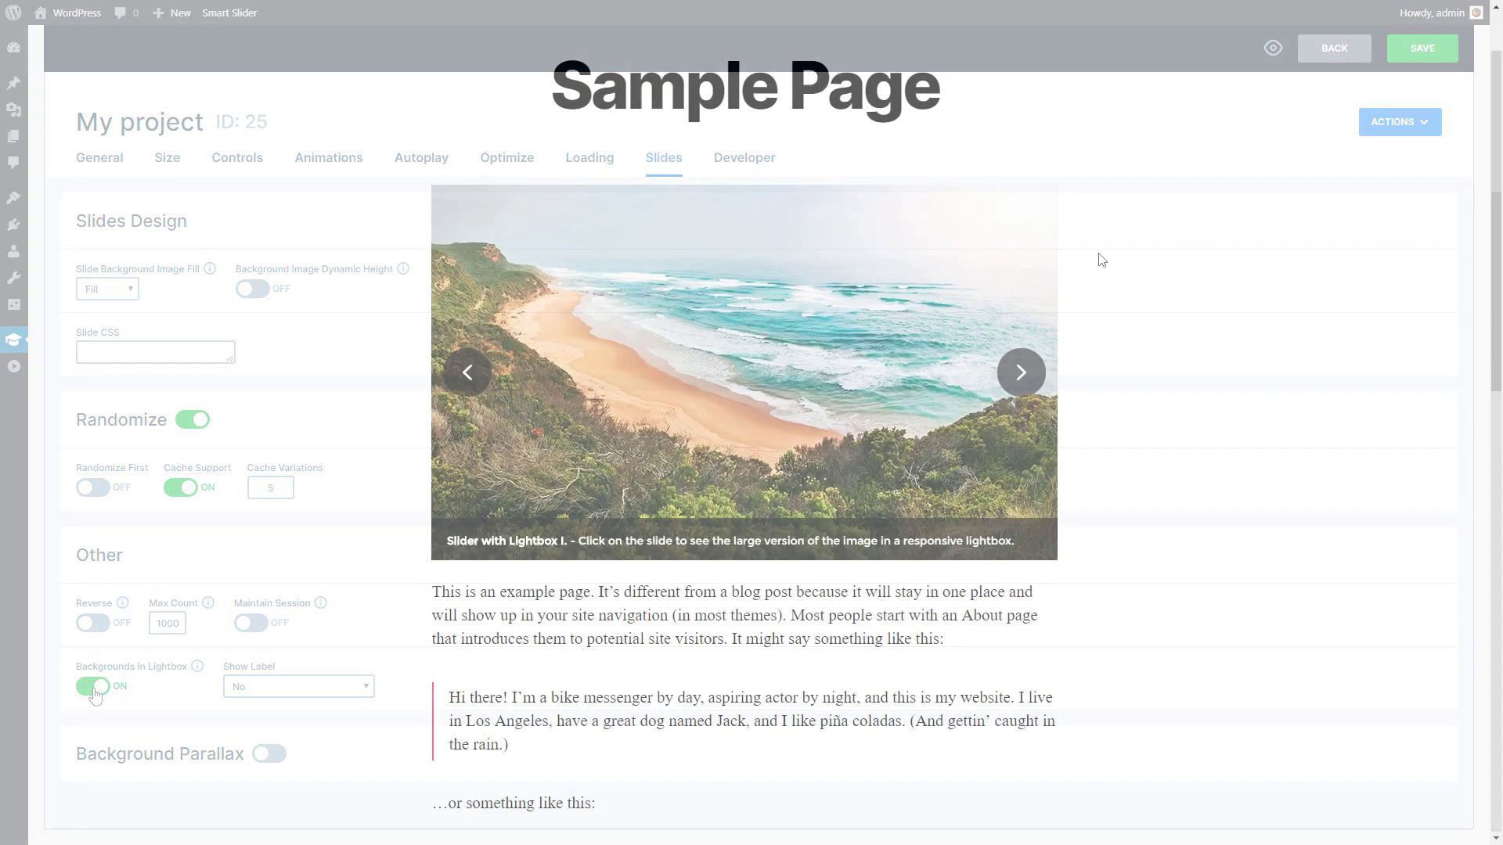
Step: View slide backgrounds in the lightbox, then enable Background Parallax at Normal 50%
click(1025, 293)
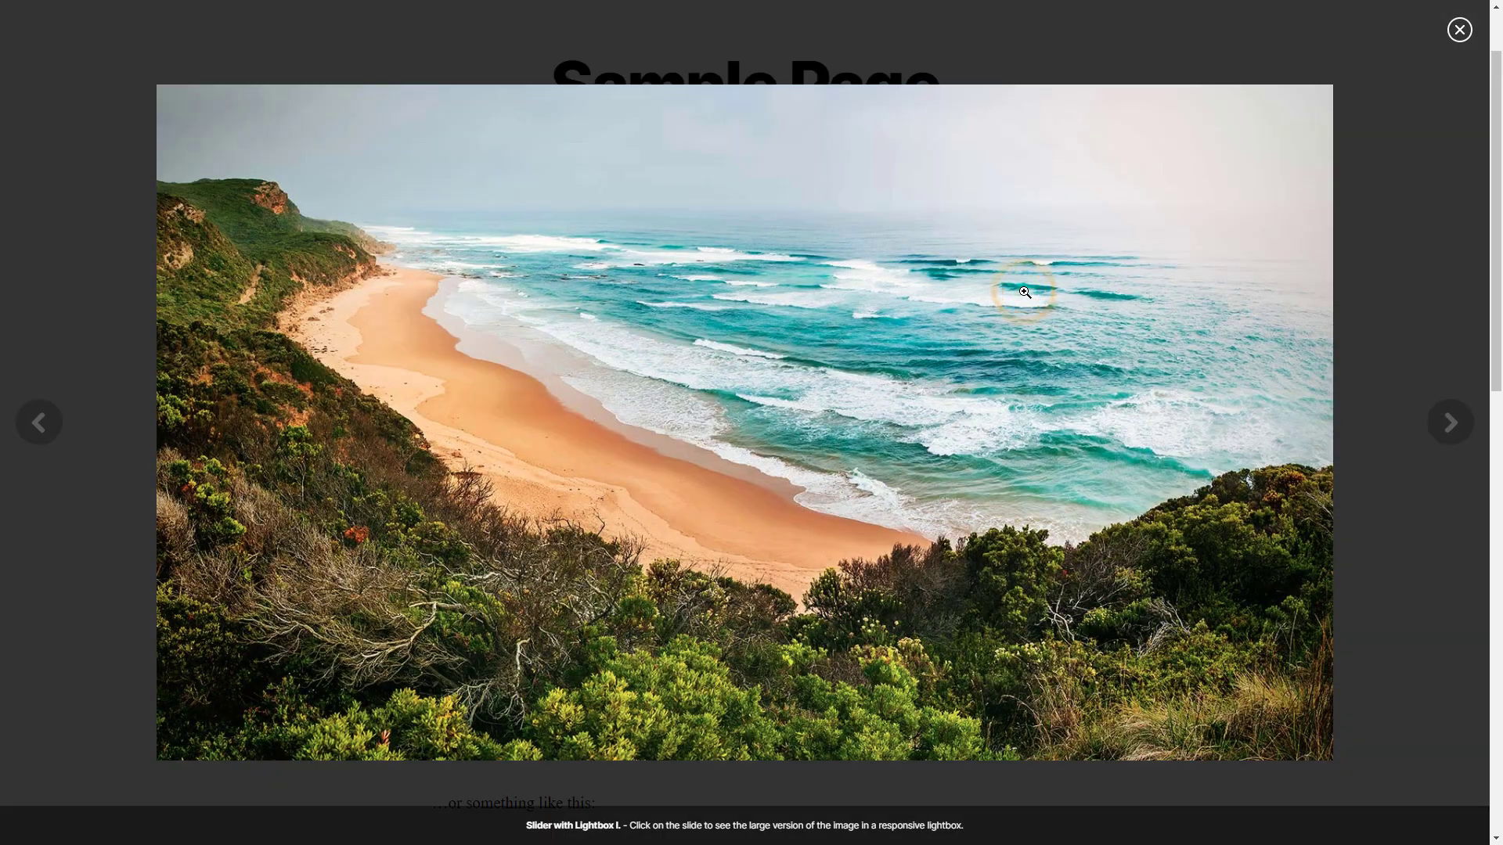
click(1451, 423)
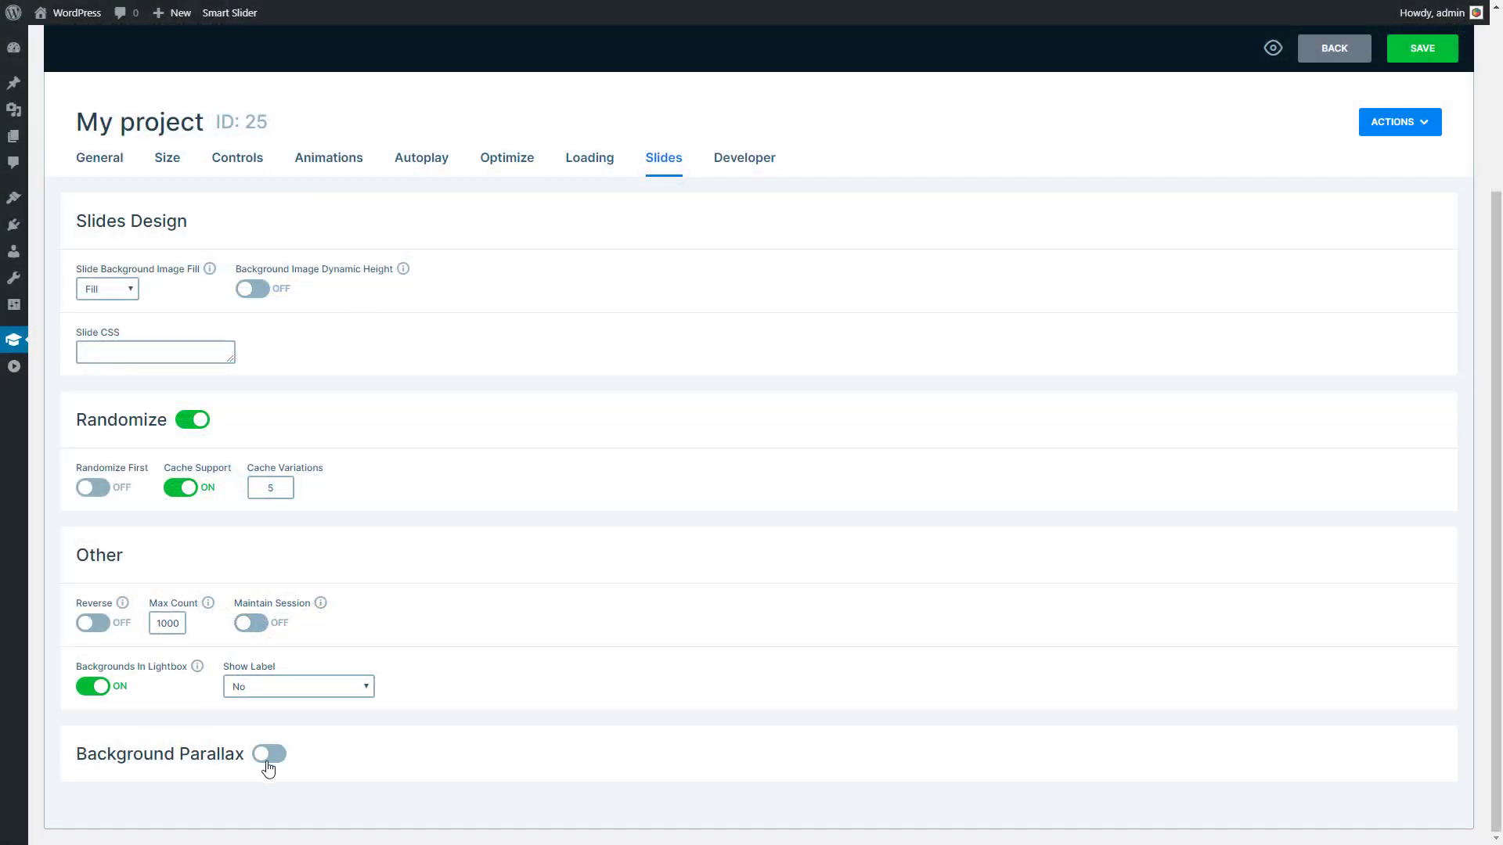
click(268, 755)
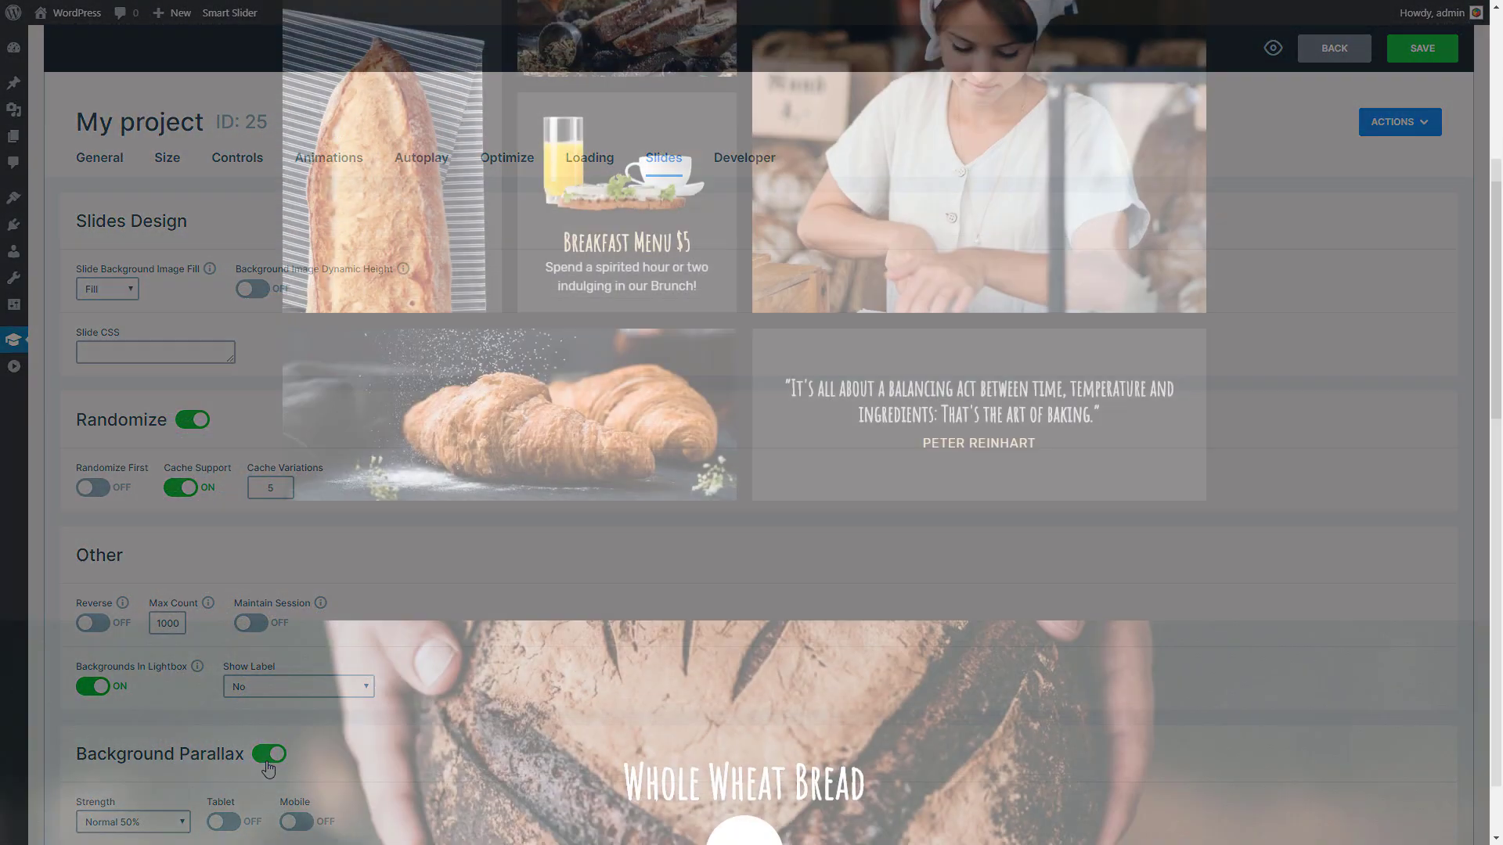
scroll(752, 422, down, 1)
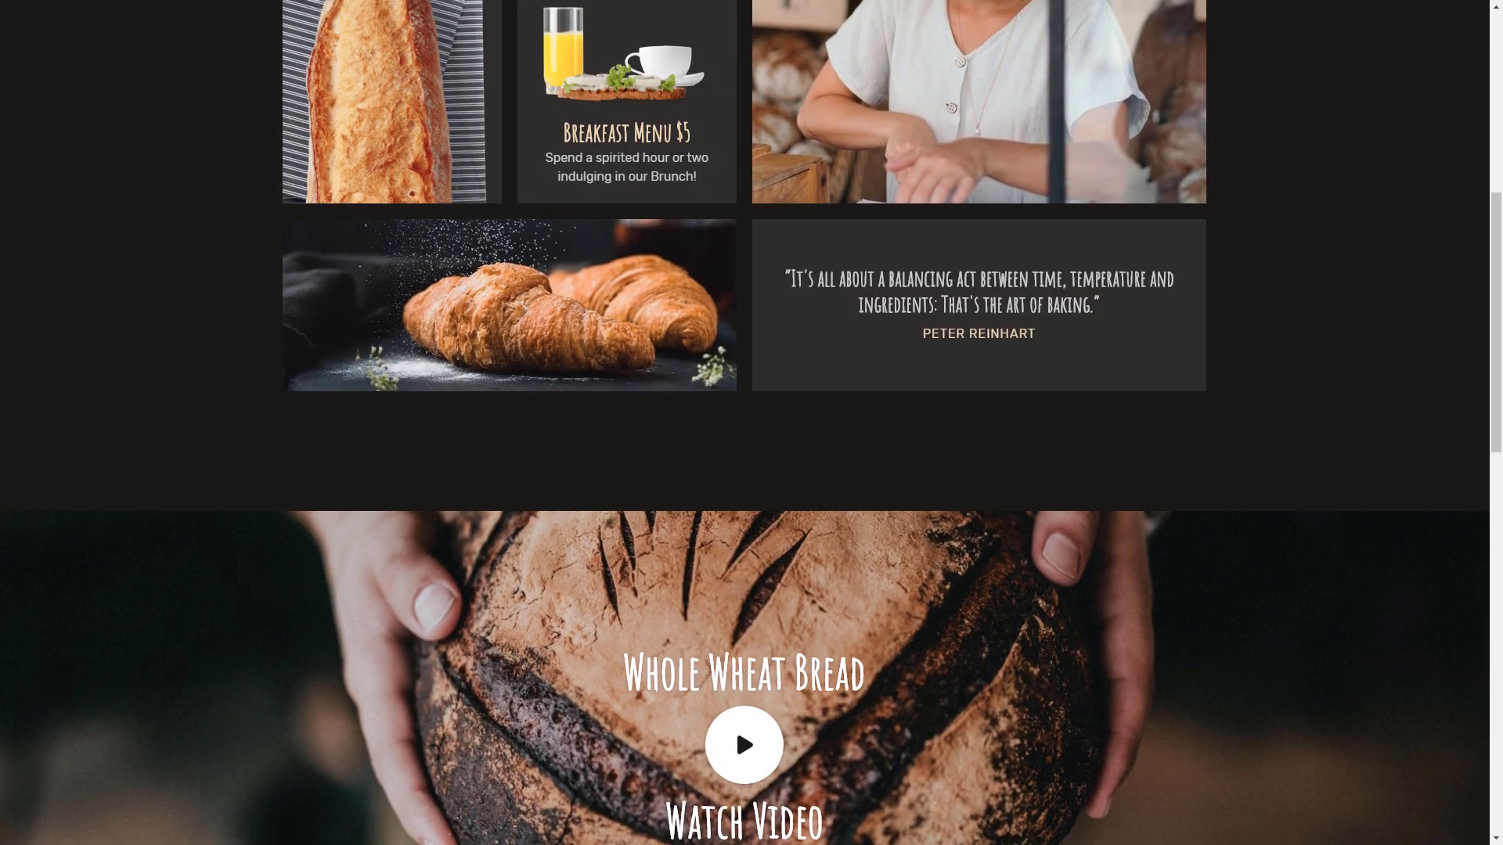
scroll(751, 422, down, 1)
scroll(751, 423, down, 1)
scroll(751, 424, down, 1)
scroll(752, 424, down, 1)
scroll(751, 422, down, 1)
scroll(753, 424, down, 1)
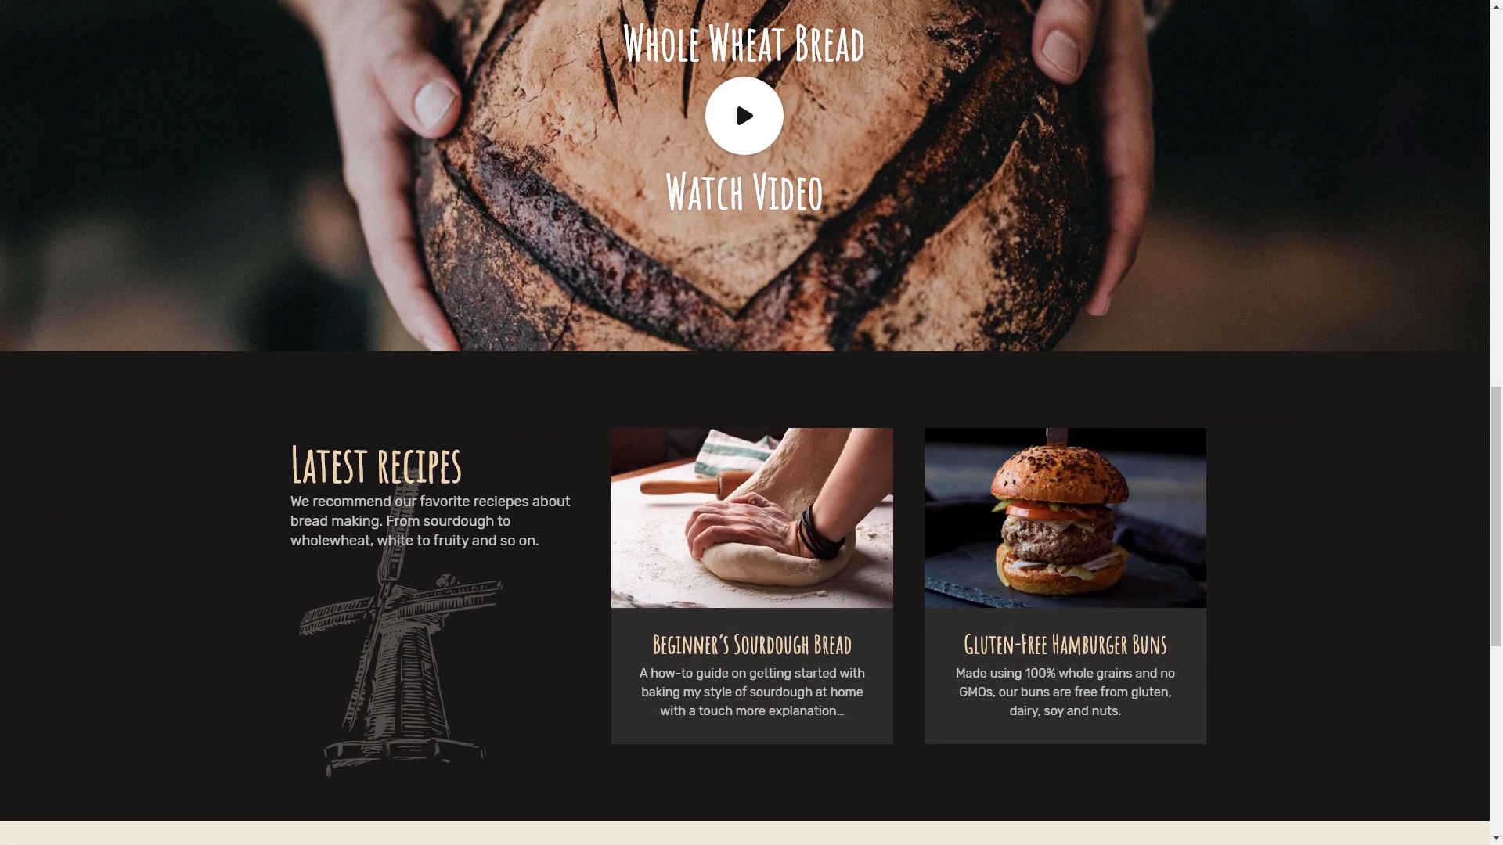
scroll(752, 424, down, 1)
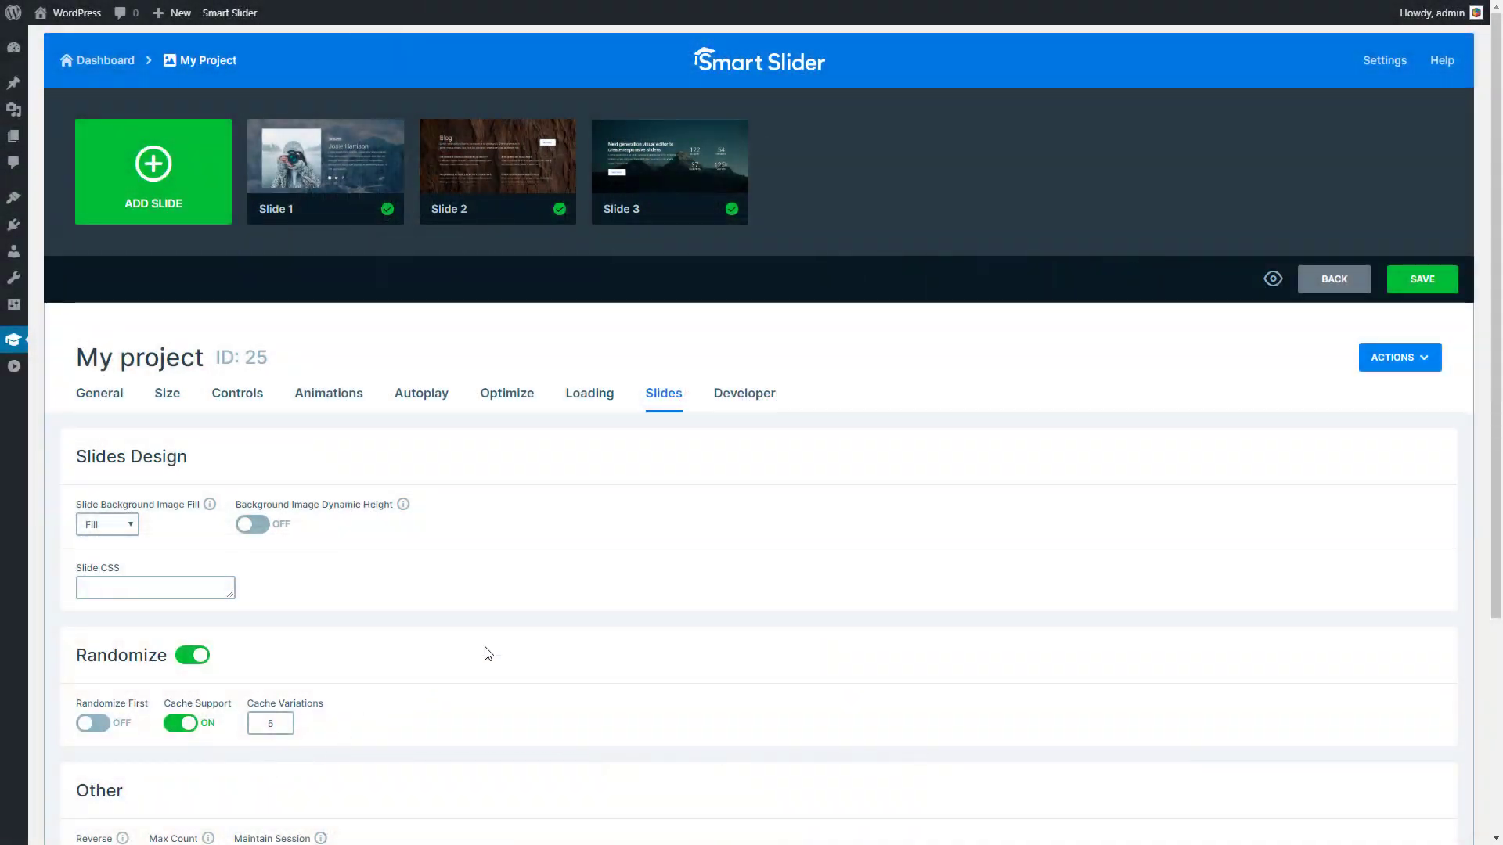
Step: Open the Developer settings, showing Block Carousel, Clear After and Scroll To Slider on
click(745, 393)
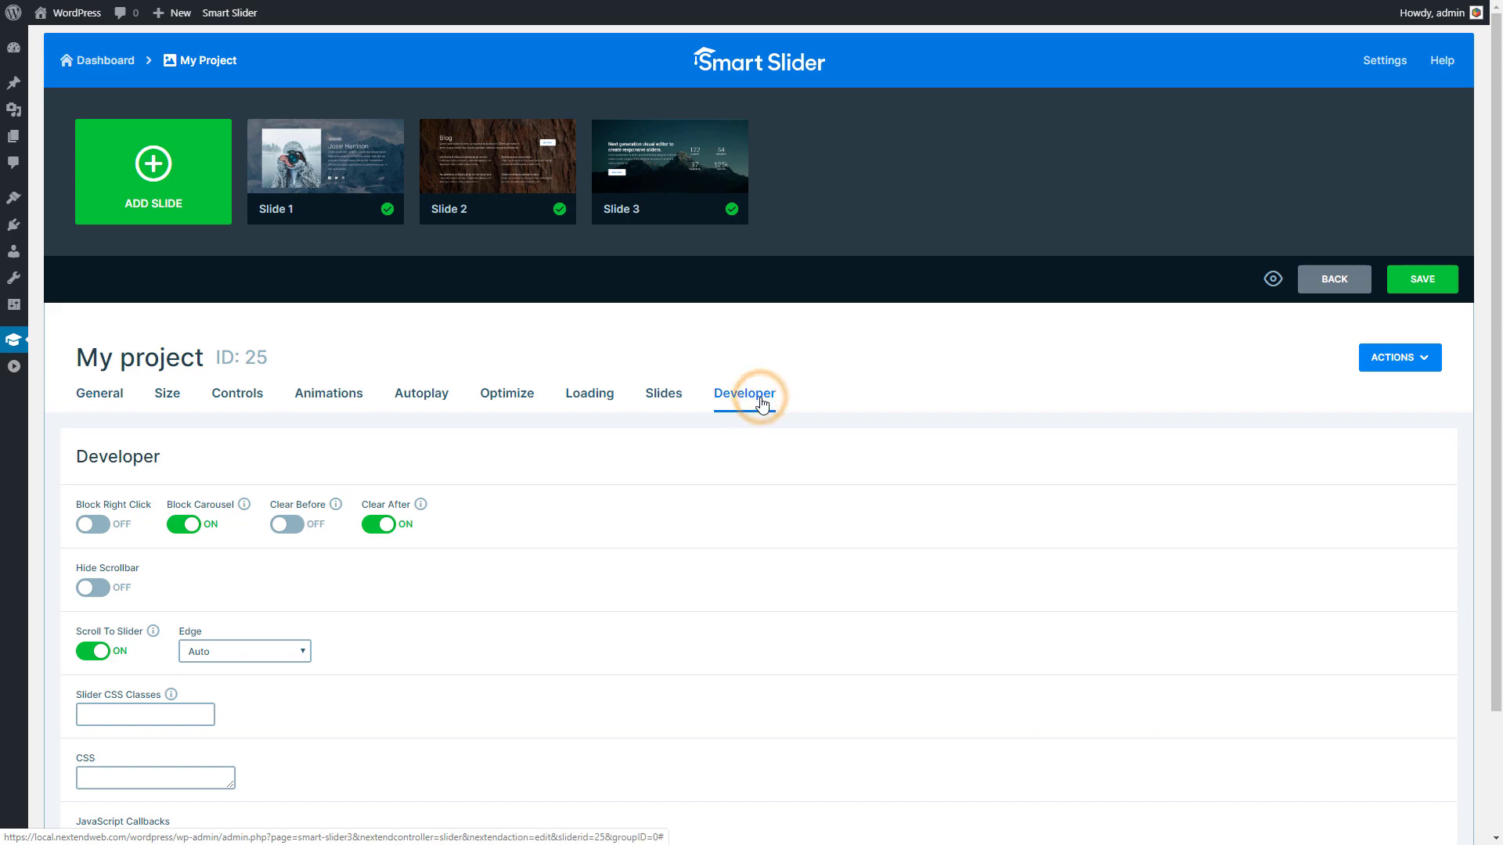
scroll(761, 406, down, 2)
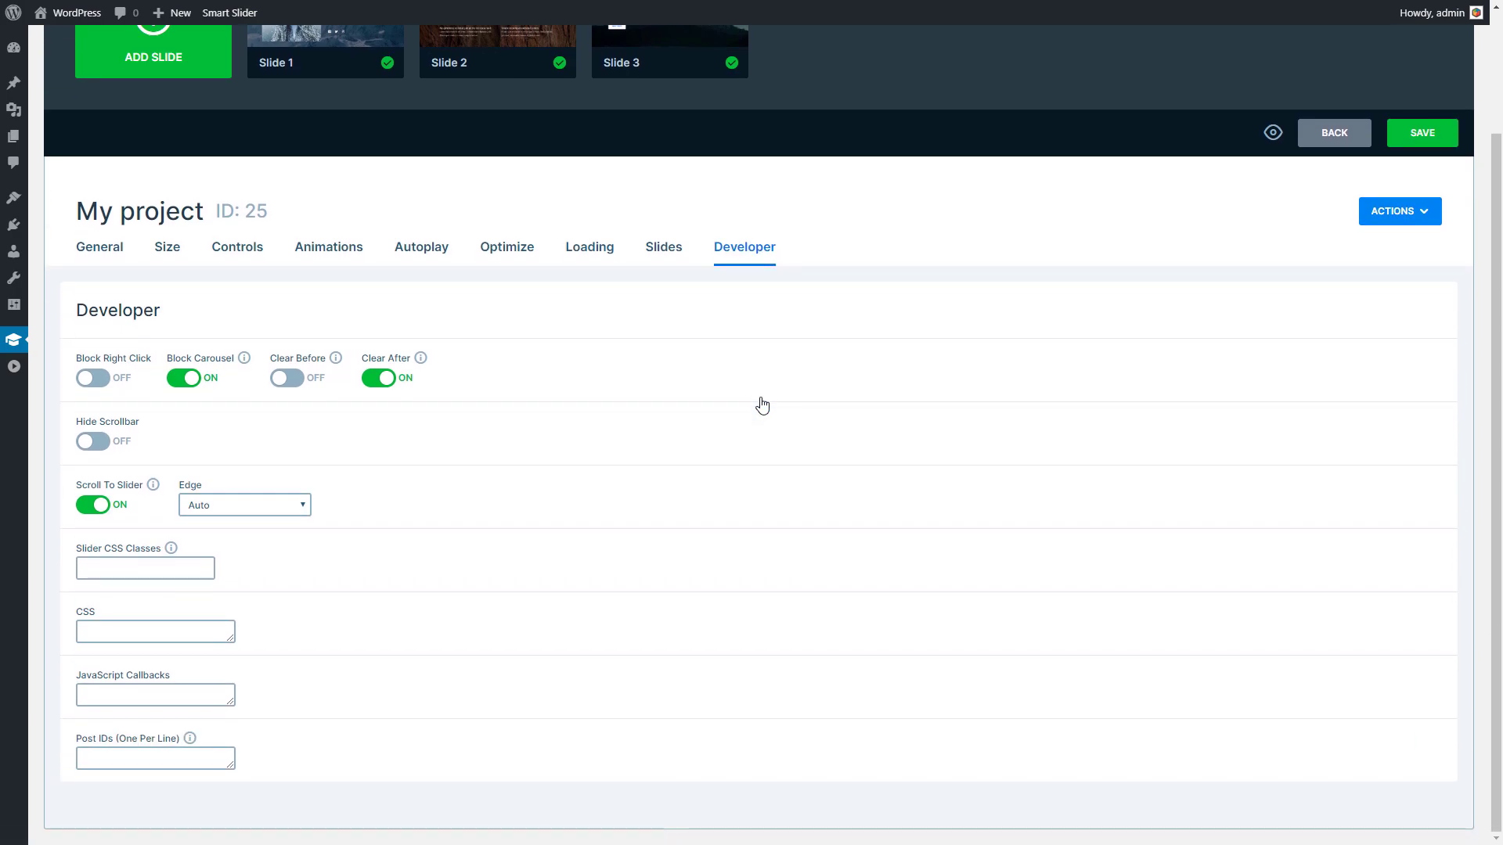